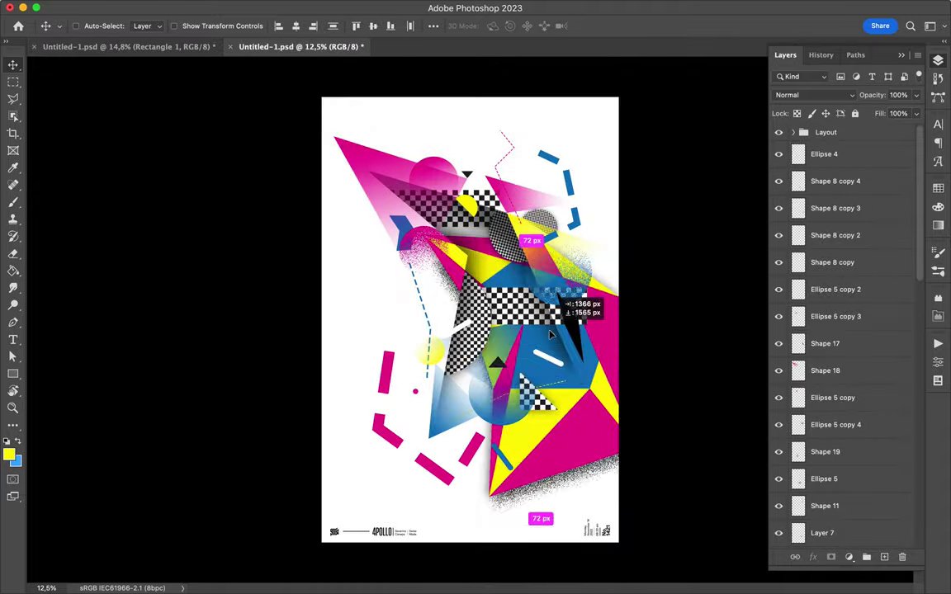
Rotate the pasted polygon artwork about 165° and nudge it into place
key("ctrl+t")
left_click_drag(509, 98, 622, 444)
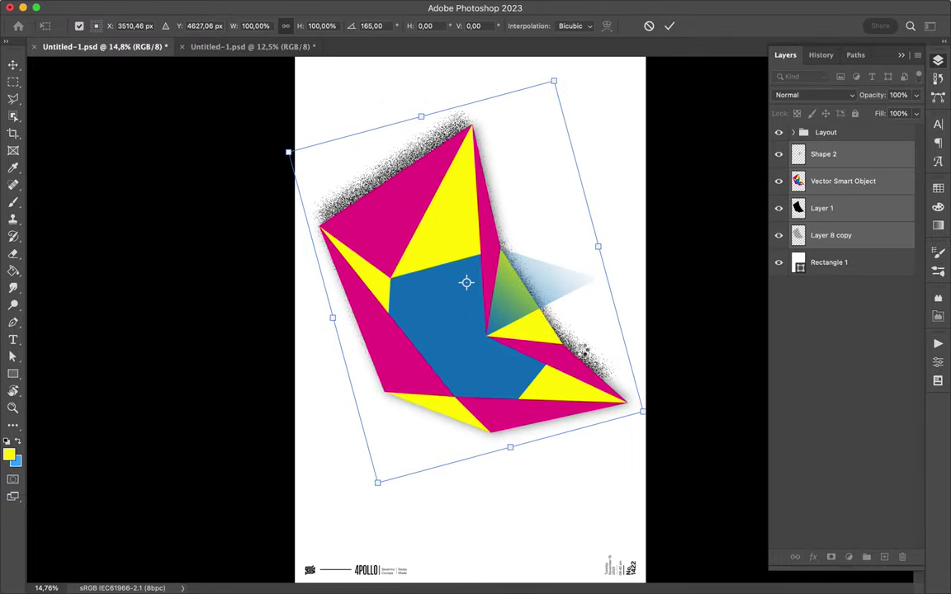
key("Return")
right_click(850, 208)
key("Escape")
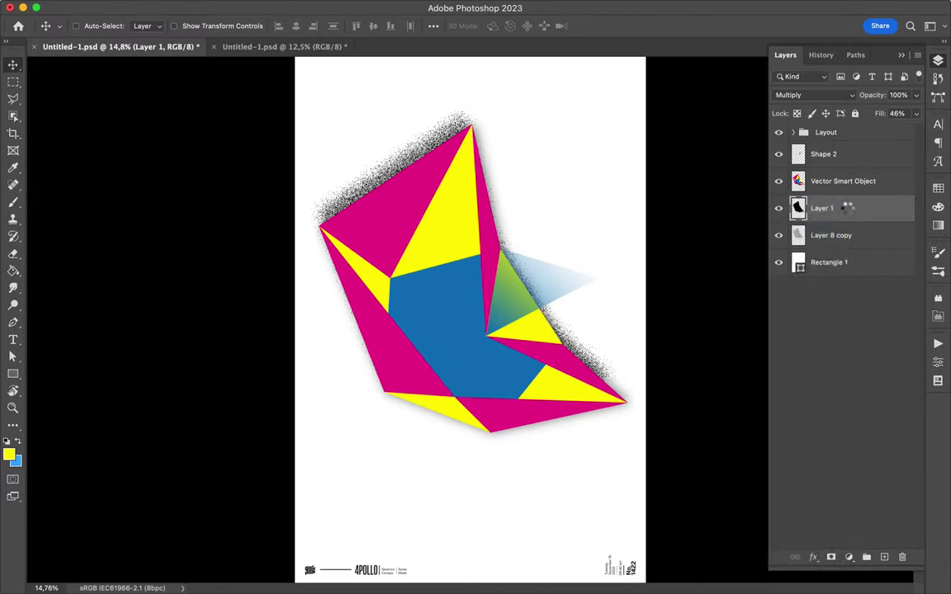
left_click_drag(596, 370, 601, 373)
Offset a duplicate of the Layer 8 copy grain speckles, then select the Rectangle 1 shape
left_click(359, 148, "ctrl")
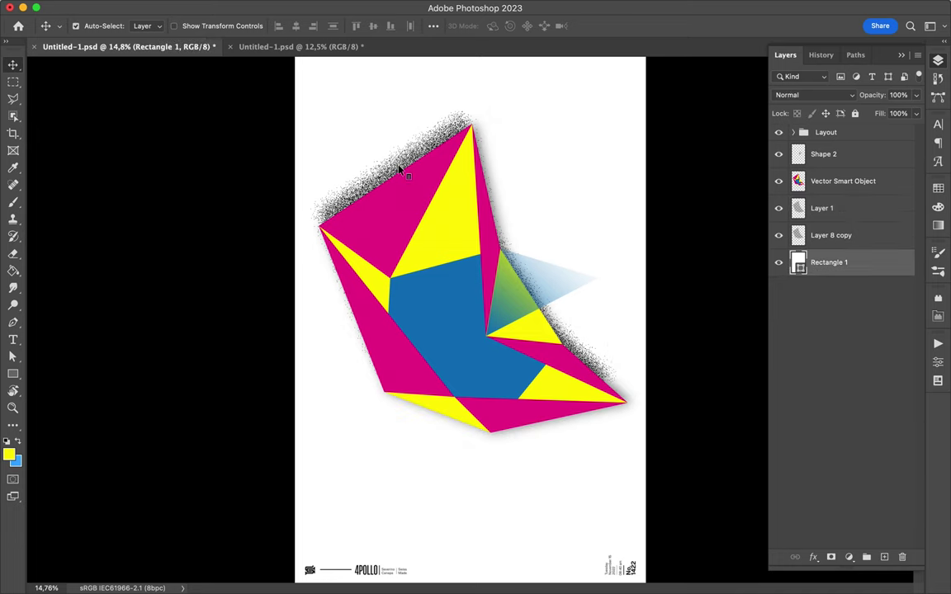
left_click(865, 235)
right_click(866, 235)
key("Escape")
mouse_move(383, 161)
left_mouse_down()
mouse_move(403, 178)
mouse_move(373, 328)
left_mouse_up()
key("a")
left_click(581, 282)
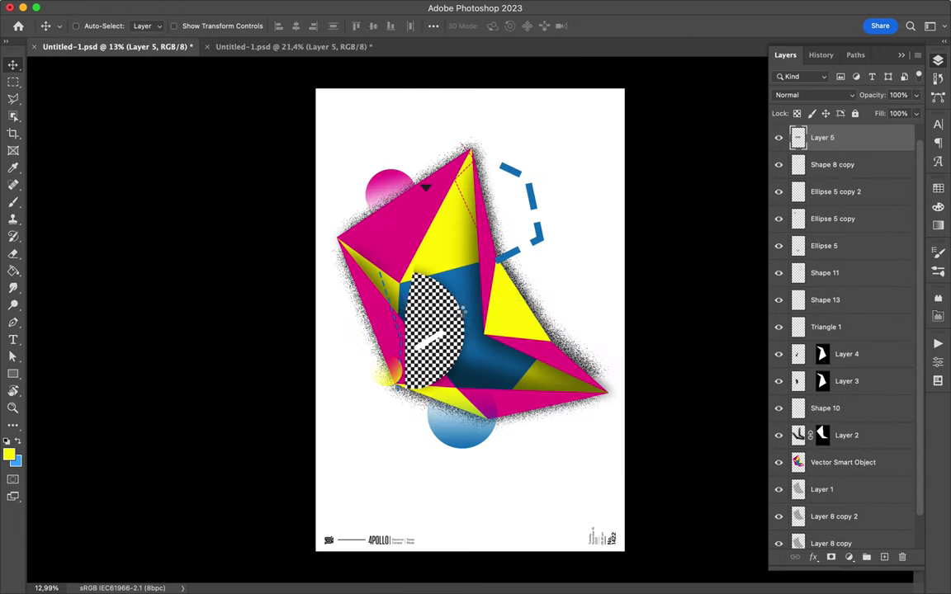
Put Layer 5 below Layer 2; move the white bar lower right, orange circle upper left, blue circle right
left_click_drag(842, 456, 843, 453)
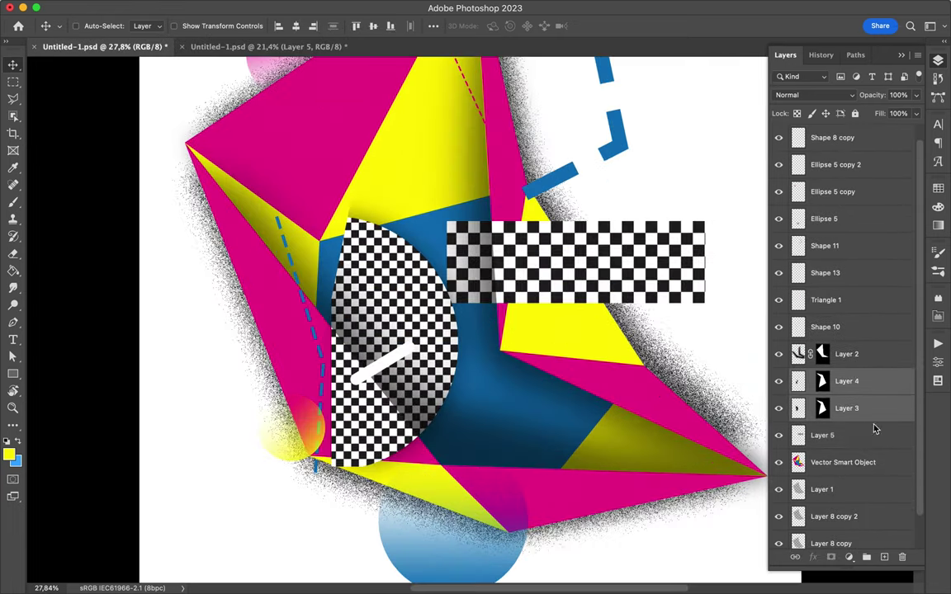
left_click_drag(429, 376, 522, 450)
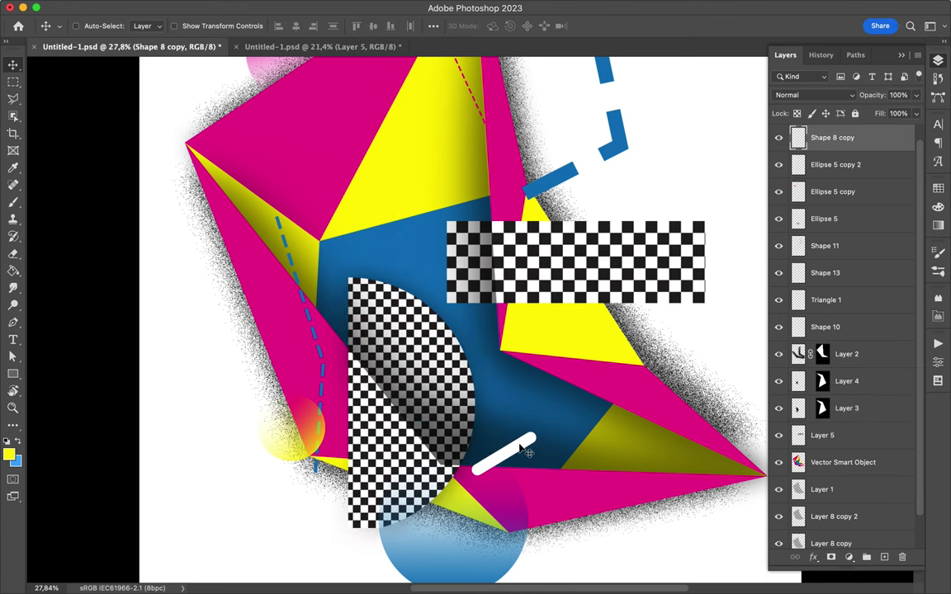
mouse_move(289, 425)
left_mouse_down()
mouse_move(640, 388)
mouse_move(272, 144)
left_mouse_up()
mouse_move(446, 537)
left_mouse_down()
mouse_move(606, 330)
mouse_move(648, 323)
left_mouse_up()
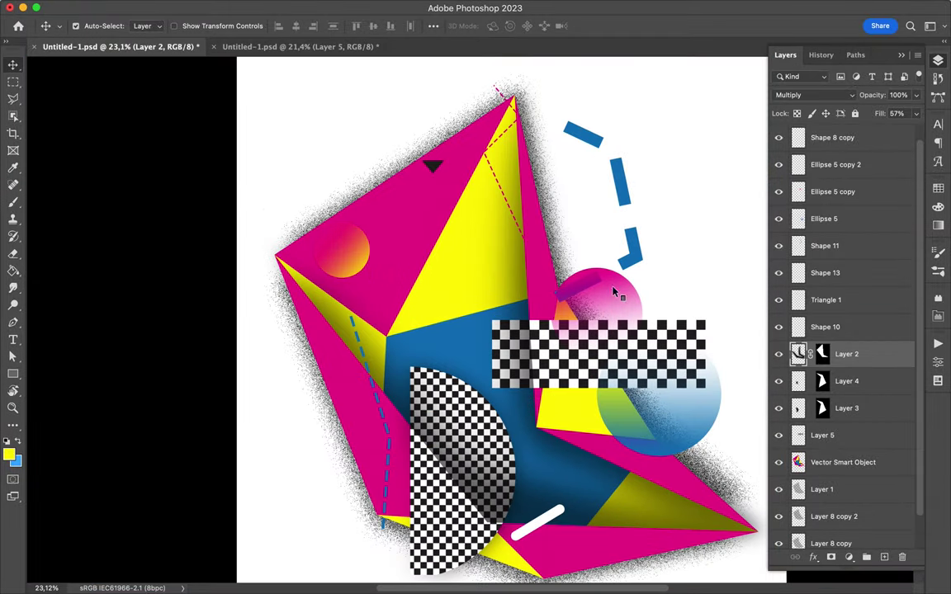
Rotate the blue dashed line about -150° and place it beside the pink circle
left_click(641, 259)
key("ctrl+t")
left_click_drag(449, 157, 758, 272)
key("Return")
left_click_drag(639, 247, 581, 272)
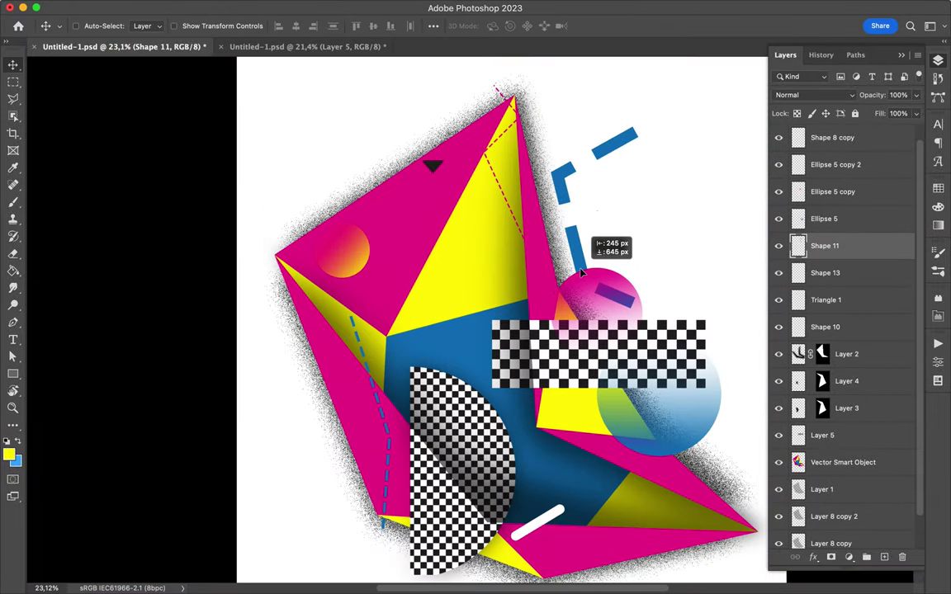
Give the small triangle a #ffff00 gradient fill; rotate the magenta dashed line 57° and lower it
key("p")
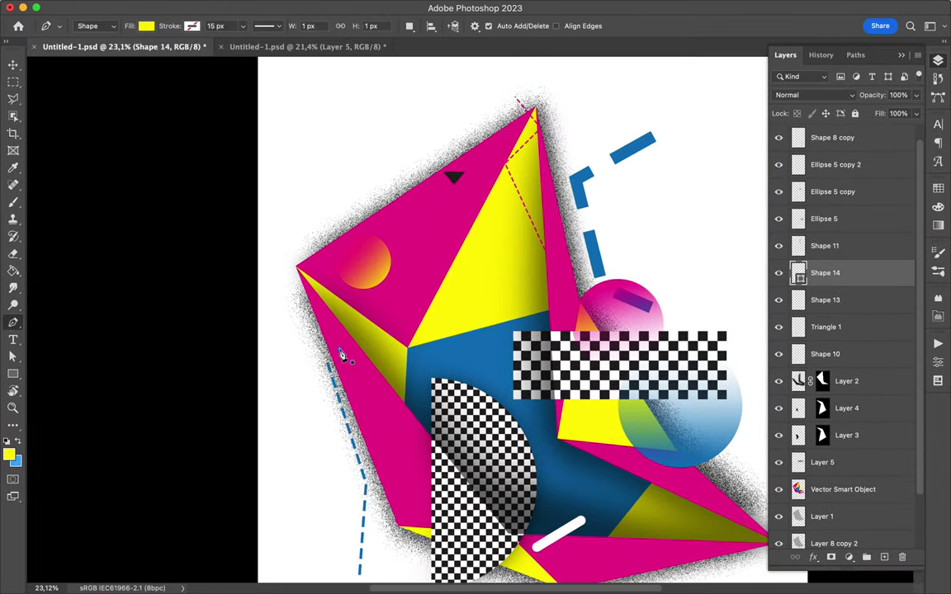
key("a")
left_click(197, 26)
left_click(165, 51)
left_click(113, 96)
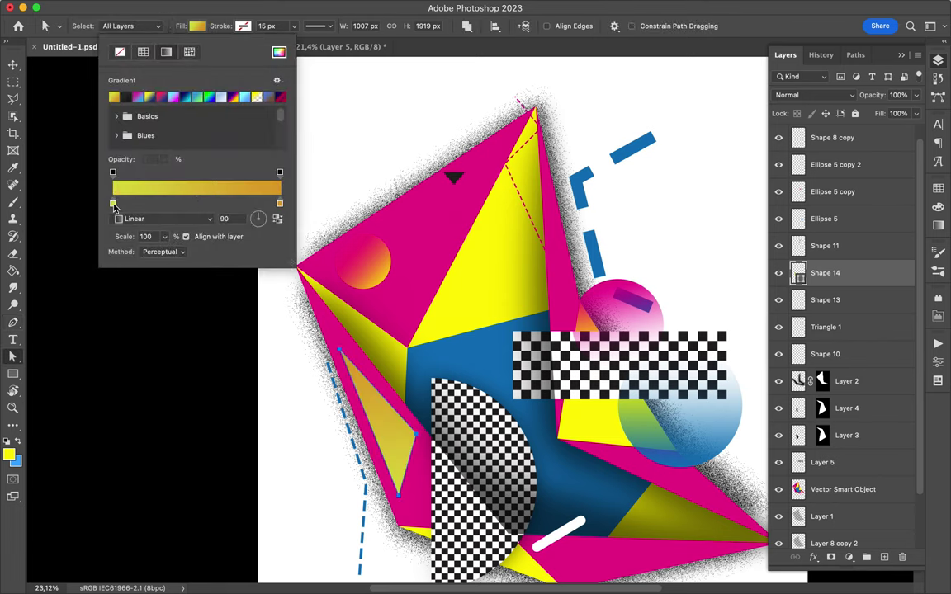
double_click(113, 202)
type("ffff00")
key("Return")
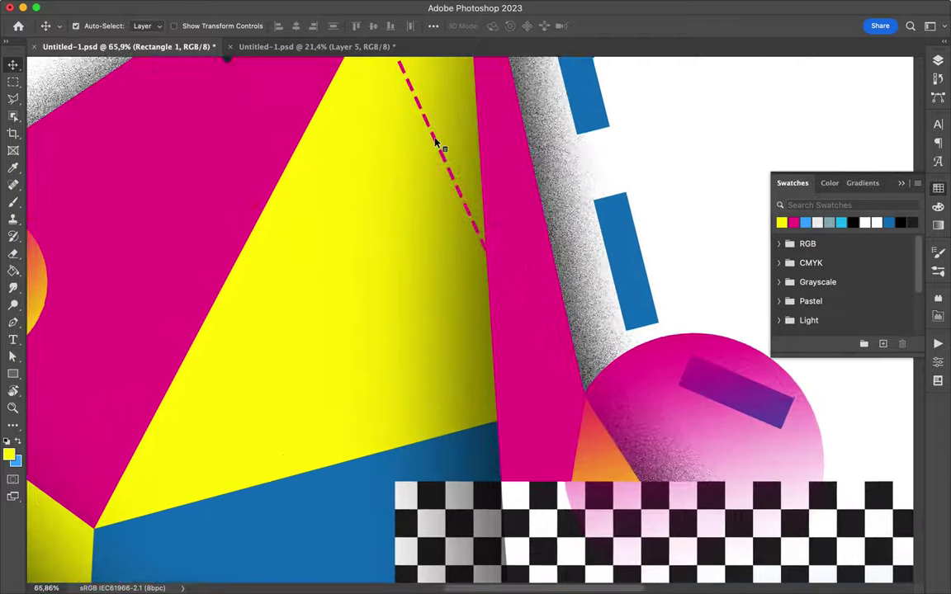
mouse_move(436, 142)
left_mouse_down()
mouse_move(66, 321)
mouse_move(185, 322)
left_mouse_up()
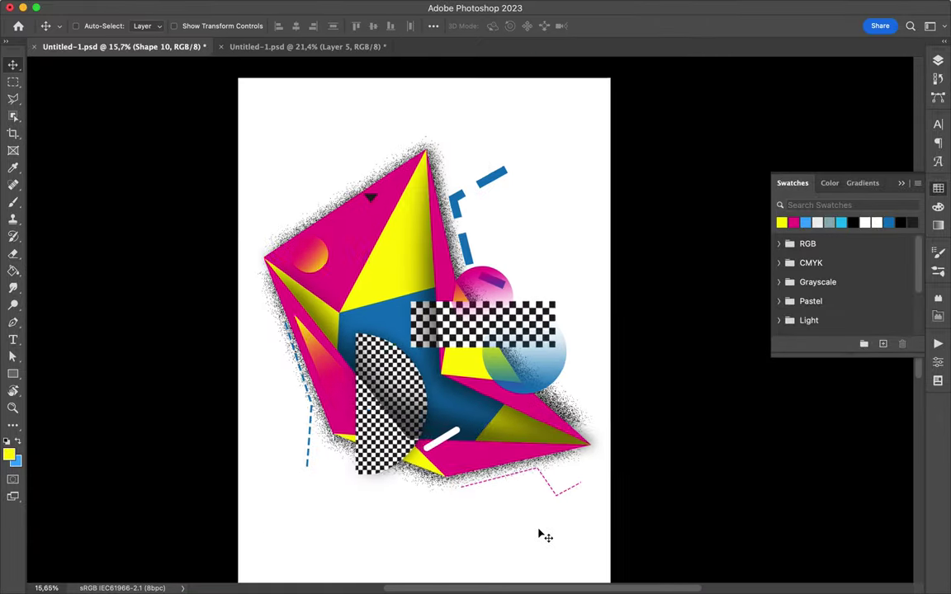
left_click_drag(513, 259, 462, 211)
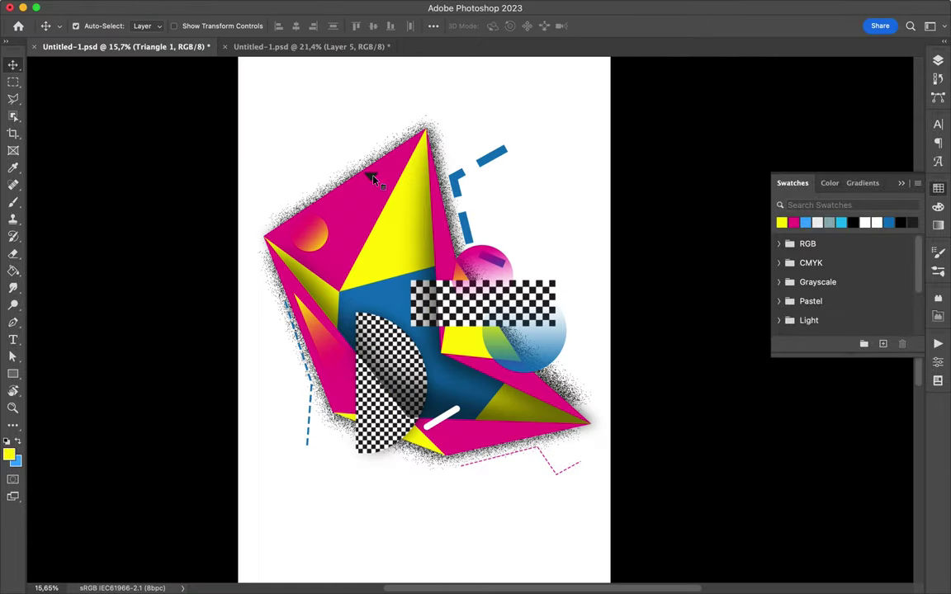
Close the large lower-left triangle, fill it magenta, and set both gradient stops to magenta
scroll(353, 195, "up", 3)
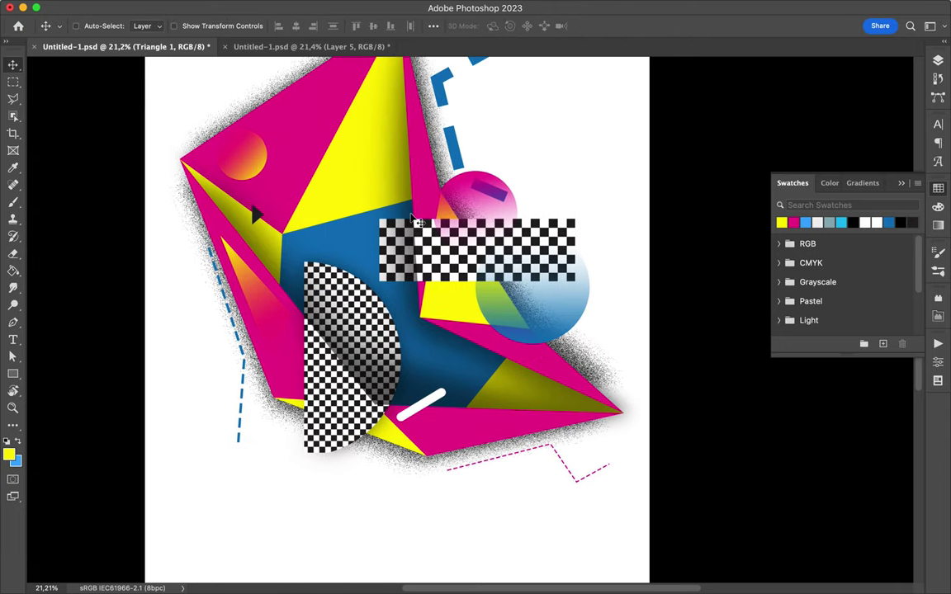
left_click(431, 453)
left_click(793, 221)
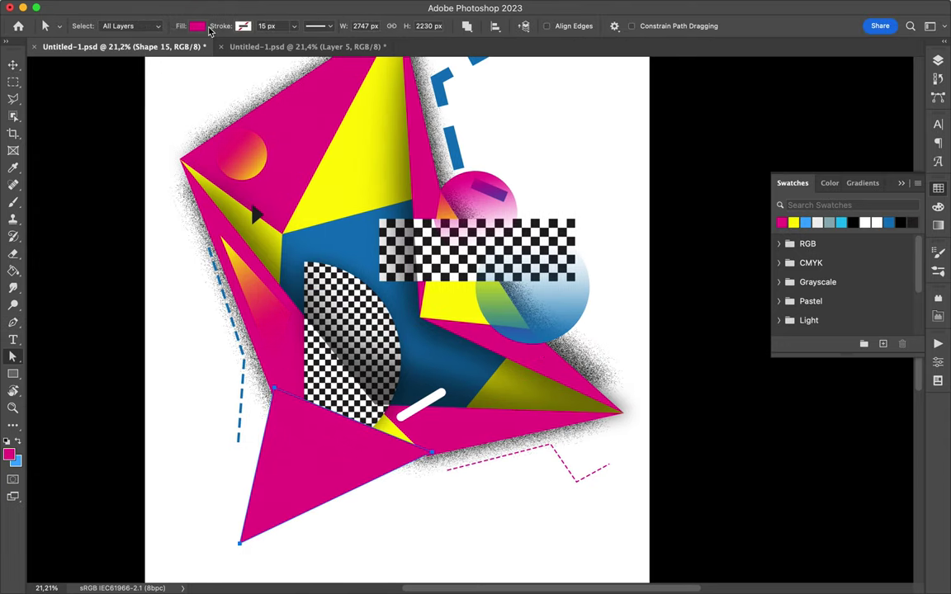
left_click(198, 27)
left_click(166, 51)
left_click(196, 188)
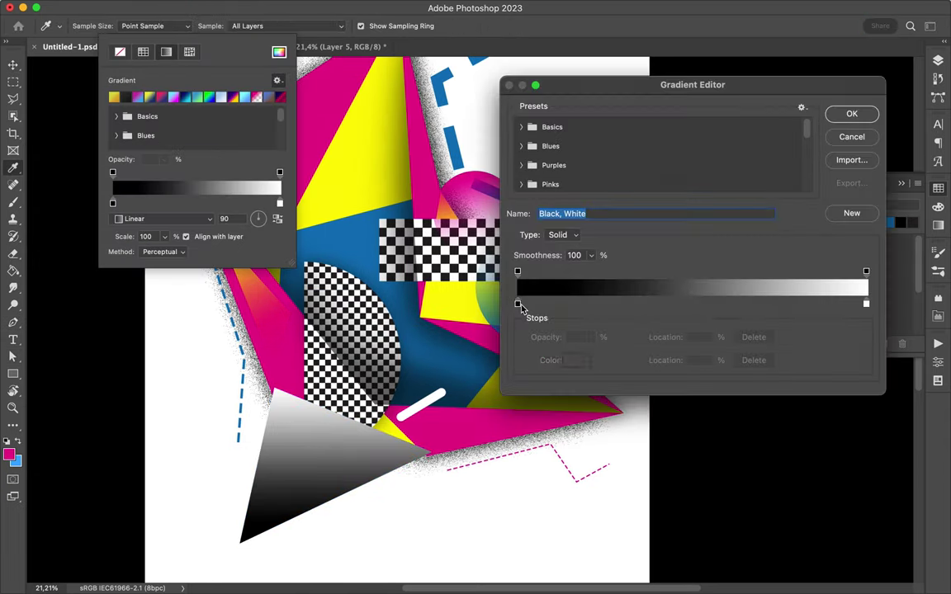
double_click(516, 305)
left_click(494, 212)
left_click(606, 317)
left_click(781, 222)
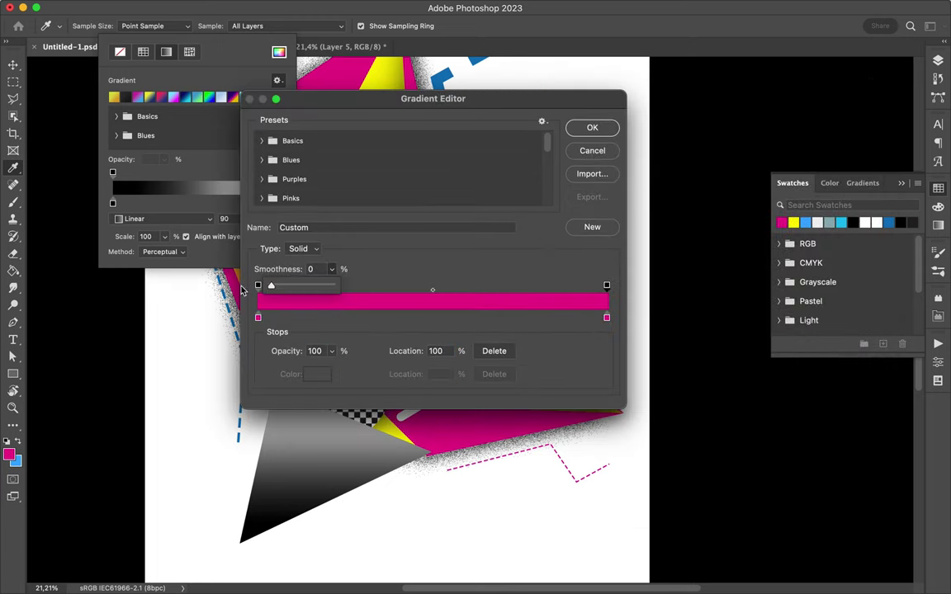
key("Escape")
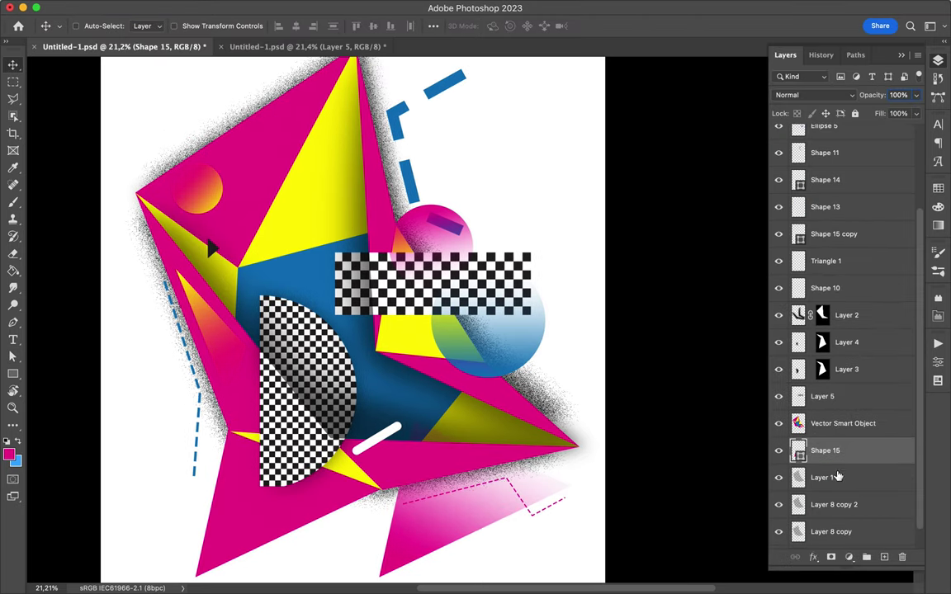
Move Shape 15 below the grain layers and pull the pink triangle's top corner left
left_click_drag(834, 490, 839, 516)
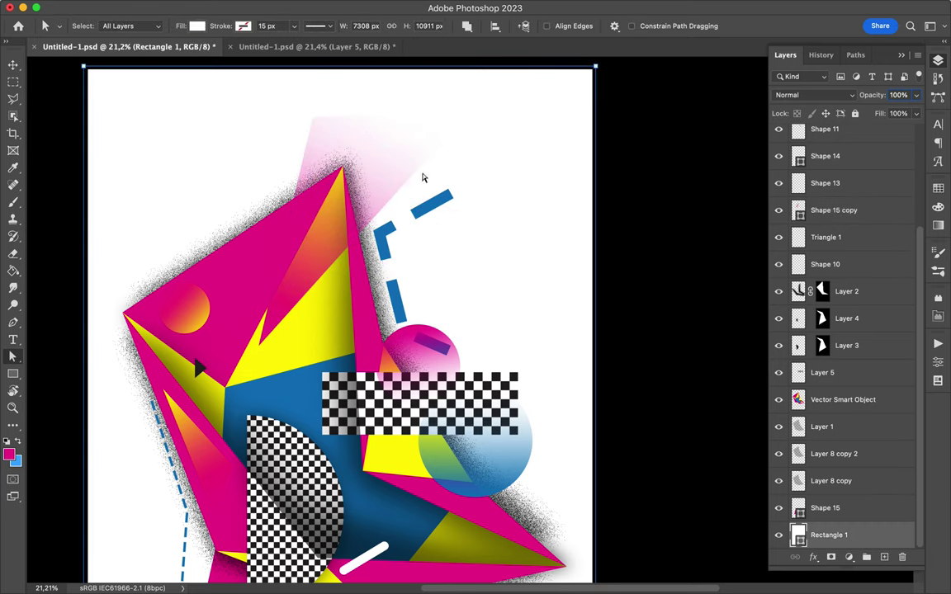
left_click_drag(315, 151, 301, 152)
scroll(252, 376, "down", 5)
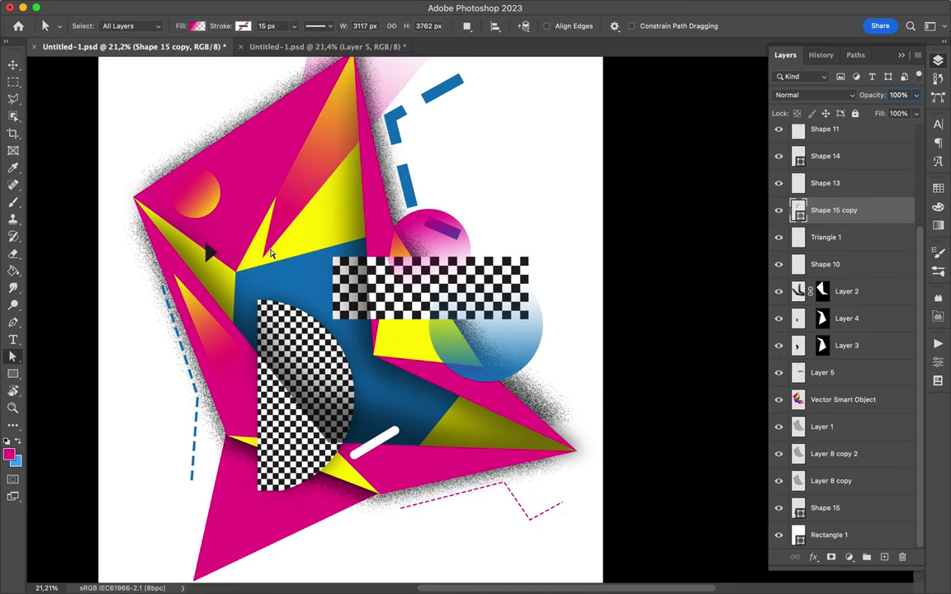
scroll(265, 249, "up", 2)
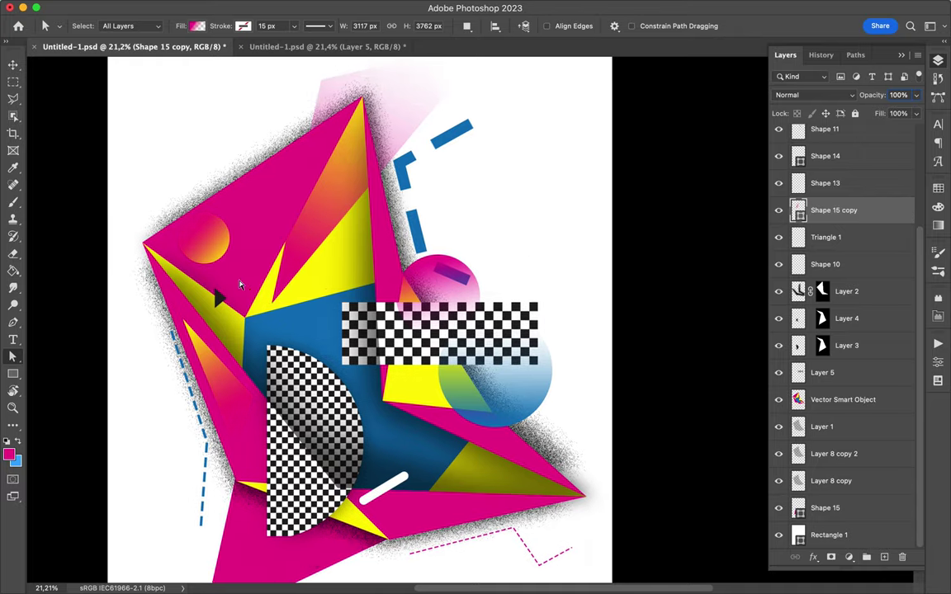
scroll(248, 152, "up", 5)
left_click(263, 249, "ctrl")
scroll(608, 458, "down", 3)
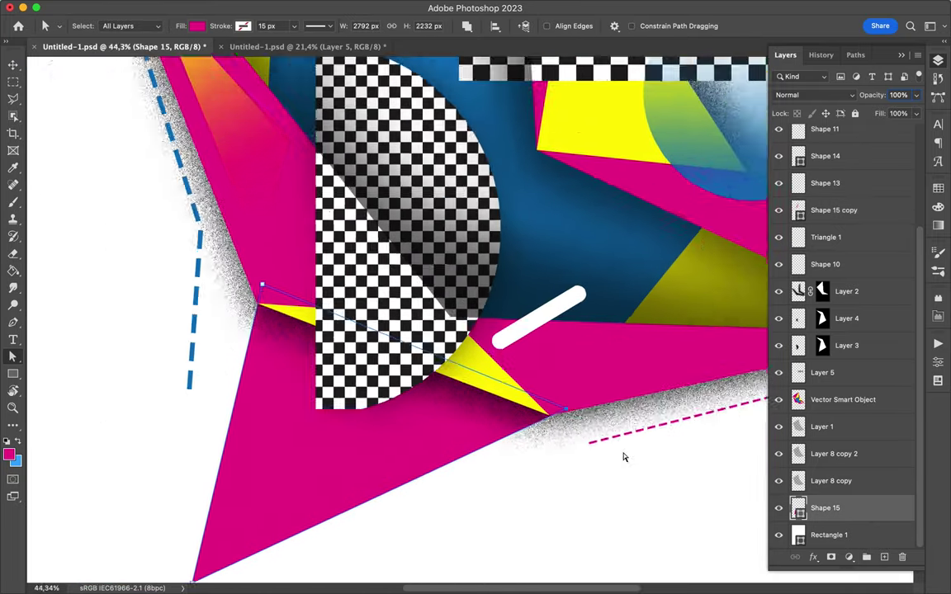
scroll(610, 454, "down", 3)
Draw a new blue polygon, Shape 16, behind the upper left of the magenta artwork
key("p")
left_click(250, 184)
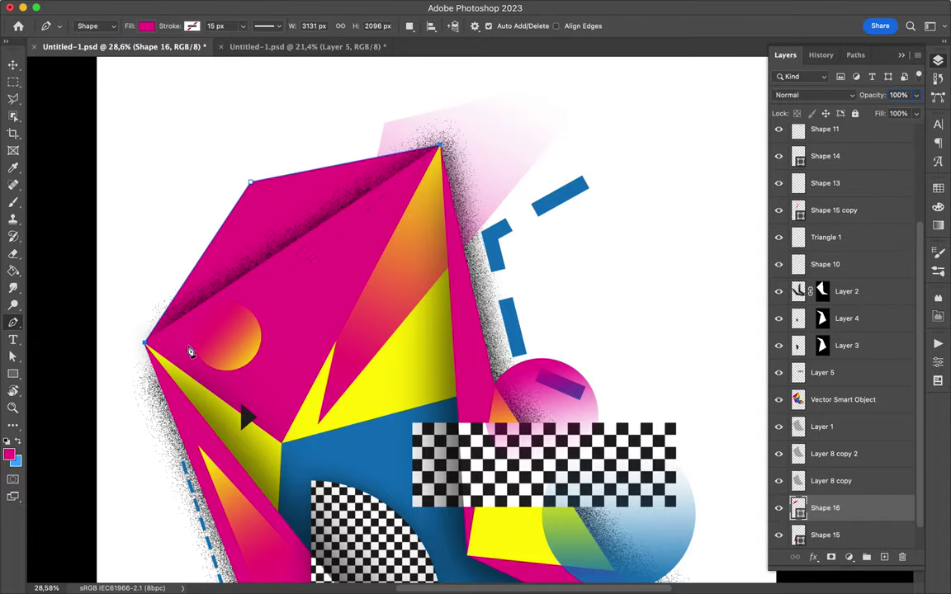
left_click(938, 188)
left_click(781, 222)
key("v")
key("a")
scroll(151, 403, "up", 5)
scroll(151, 403, "up", 5)
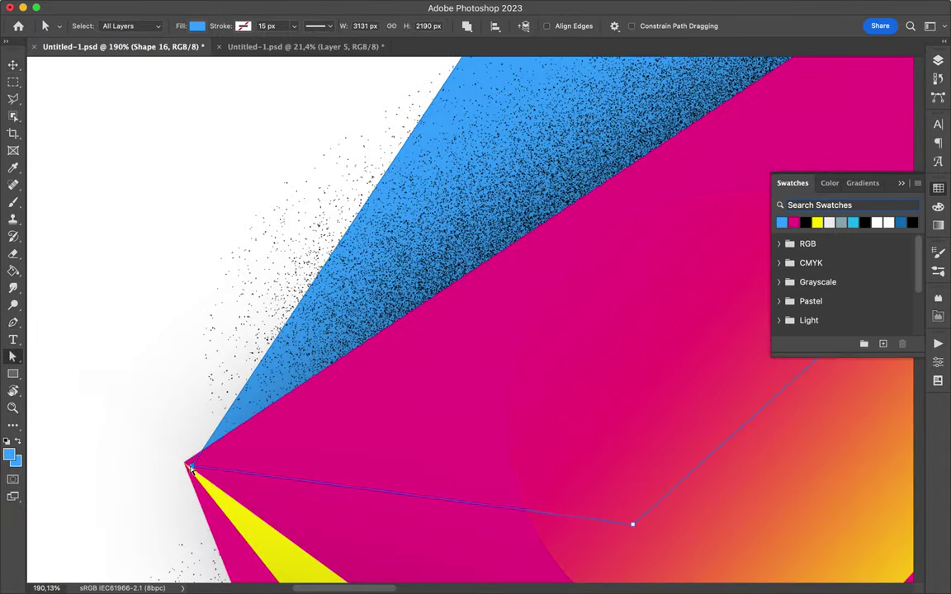
scroll(323, 240, "up", 5)
scroll(405, 330, "down", 10)
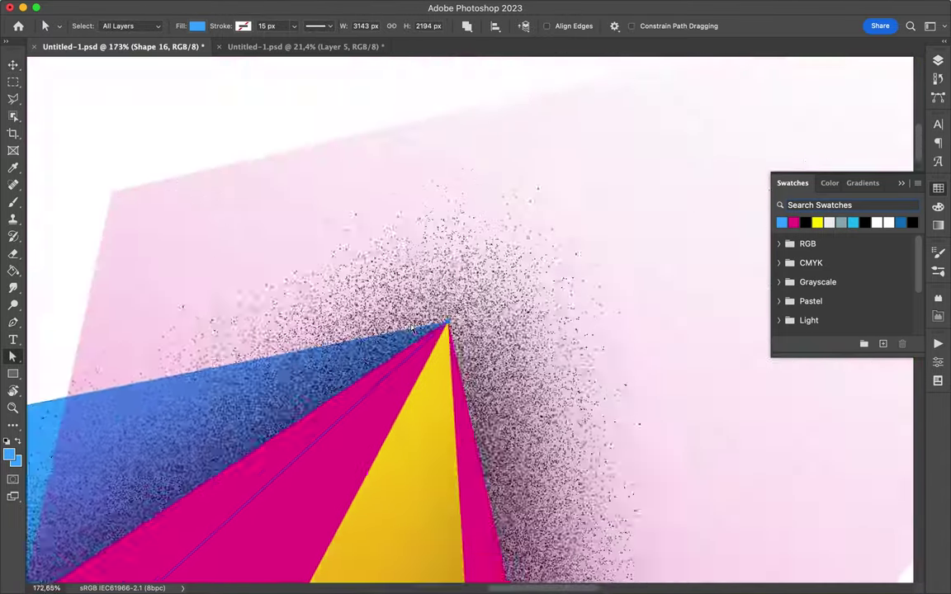
scroll(405, 330, "down", 5)
scroll(495, 273, "down", 2)
Place a new text layer on the artwork's upper-left facet
key("v")
key("t")
left_click(356, 256)
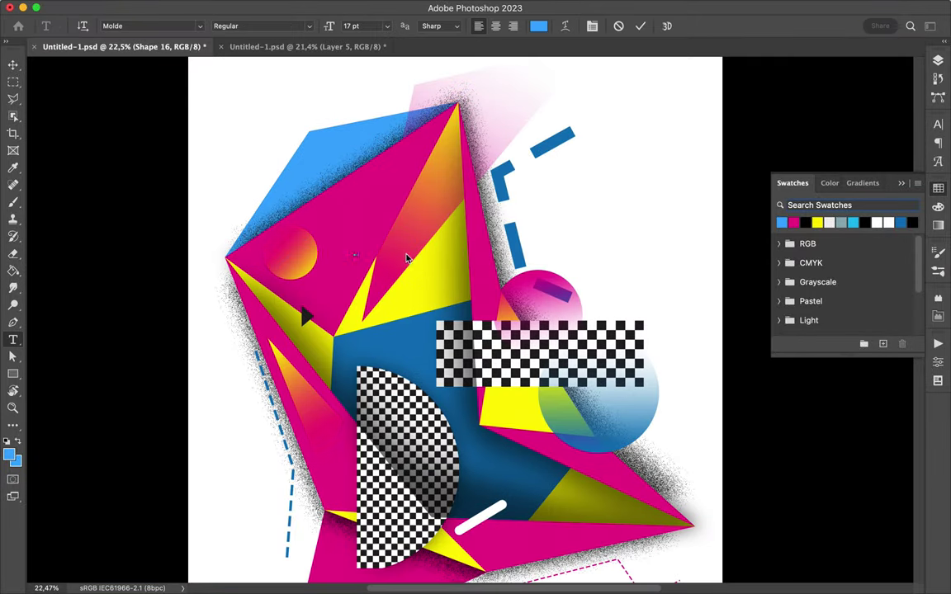
Commit the G in a compressed font style and convert it to a shape
left_click(938, 60)
left_click(937, 124)
left_click(891, 144)
type("G")
left_click(875, 25)
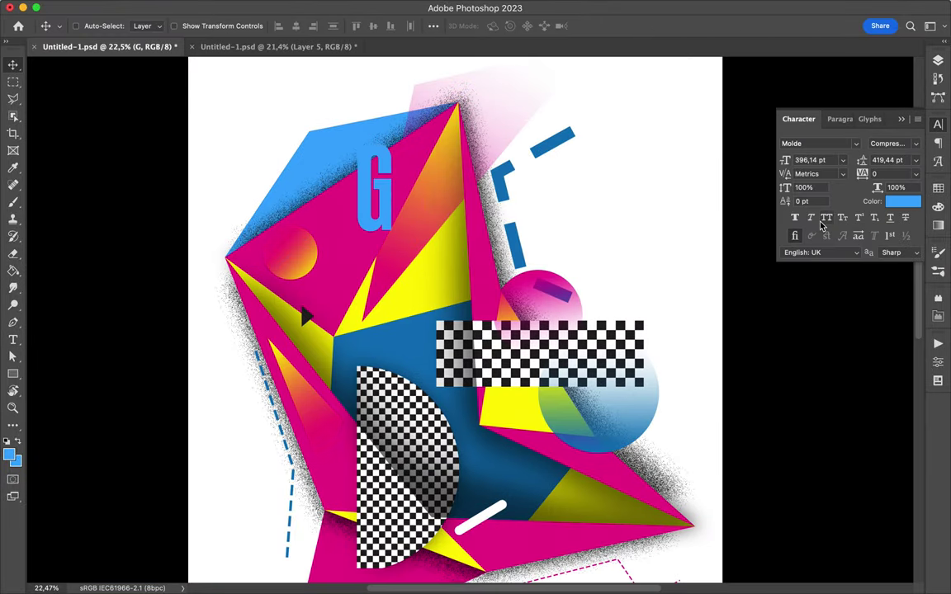
left_click(938, 60)
right_click(798, 156)
right_click(842, 158)
left_click(742, 513)
Give the G a gradient fill above it
key("ctrl+shift+alt+n")
left_click(14, 269)
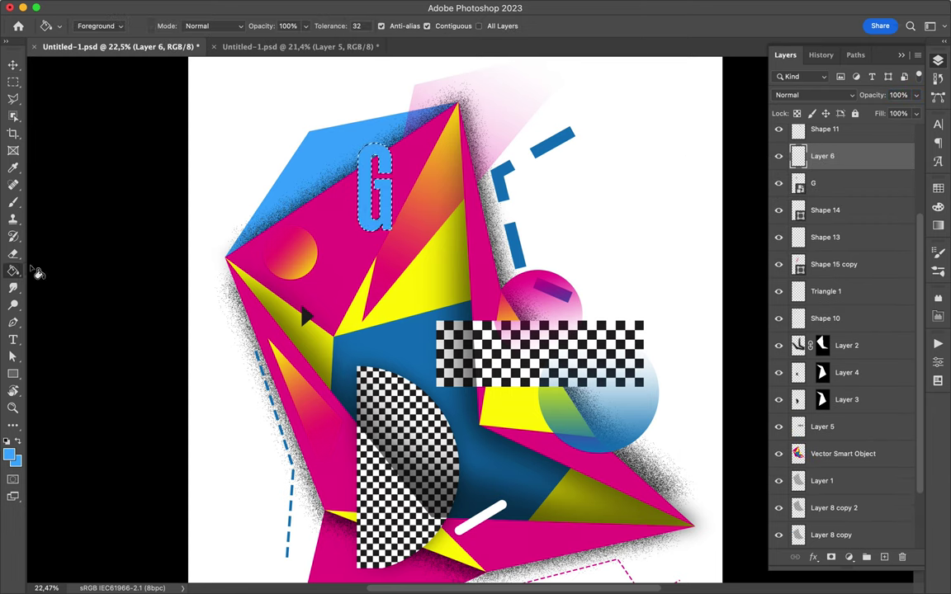
double_click(257, 316)
key("Return")
key("Return")
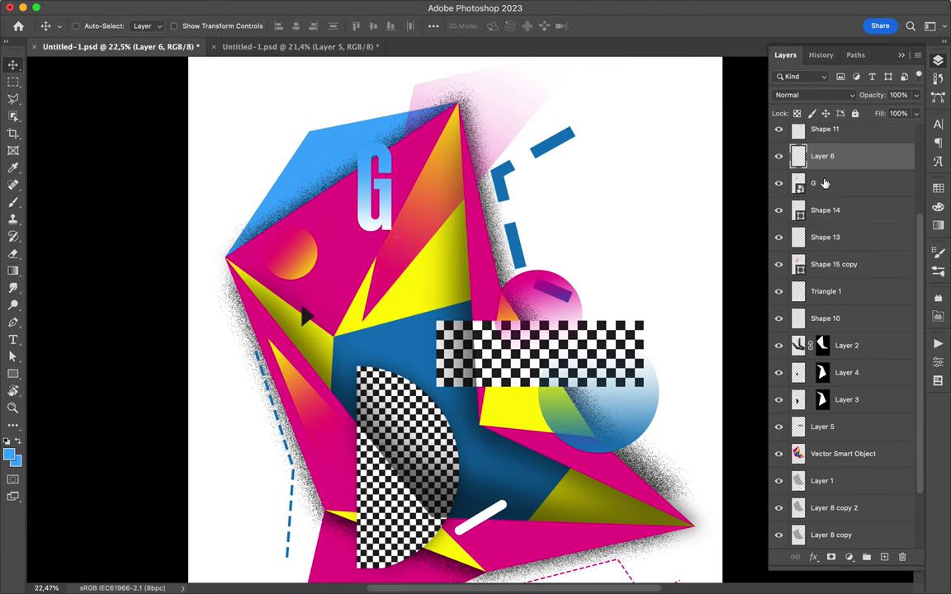
Duplicate the gradient G with a slight down-left offset, then start a text layer to its right
key("v")
left_click_drag(370, 225, 337, 258)
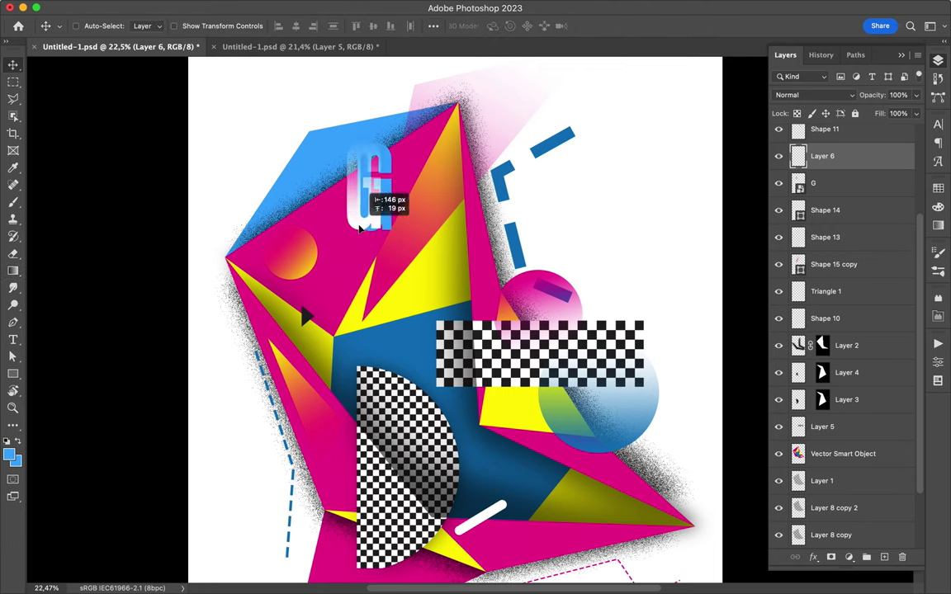
scroll(376, 233, "up", 5)
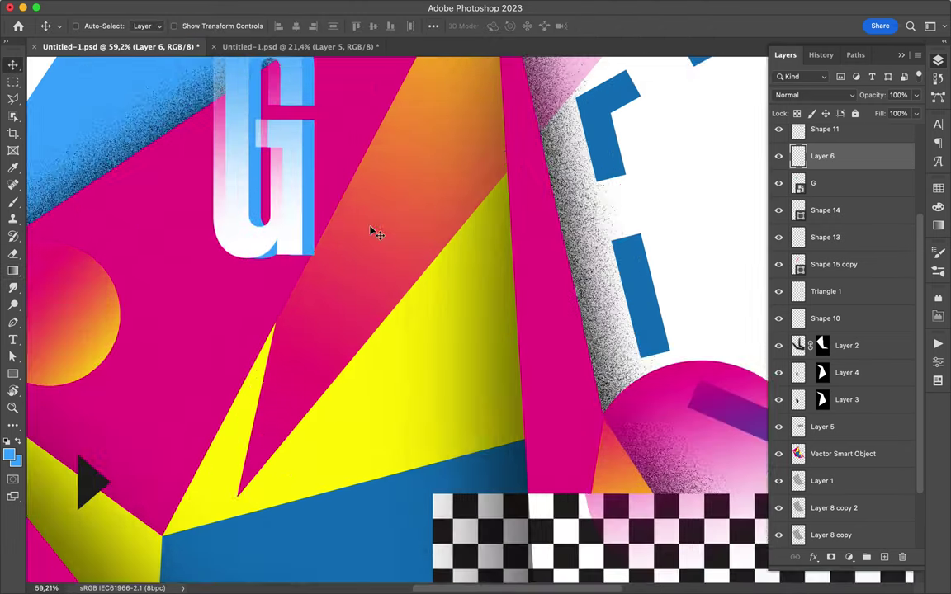
scroll(371, 230, "down", 3)
scroll(424, 206, "down", 3)
key("t")
left_click(495, 234)
Type the letter 'e' in Molde Expanded-Regular and colour it dark blue
type("e")
key("ctrl+a")
left_click(592, 25)
left_click(891, 144)
left_click(766, 412)
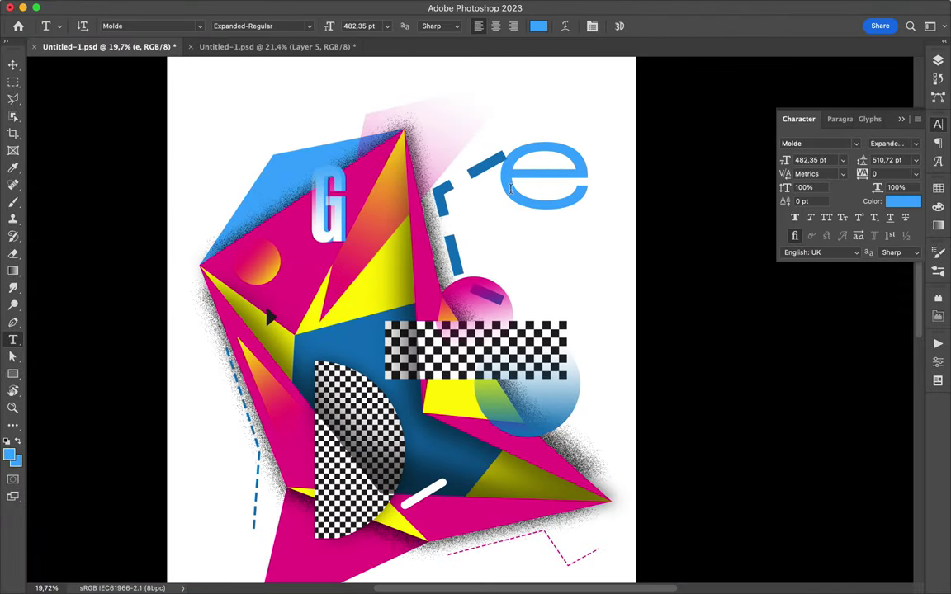
left_click(938, 188)
left_click(493, 159)
key("v")
key("a")
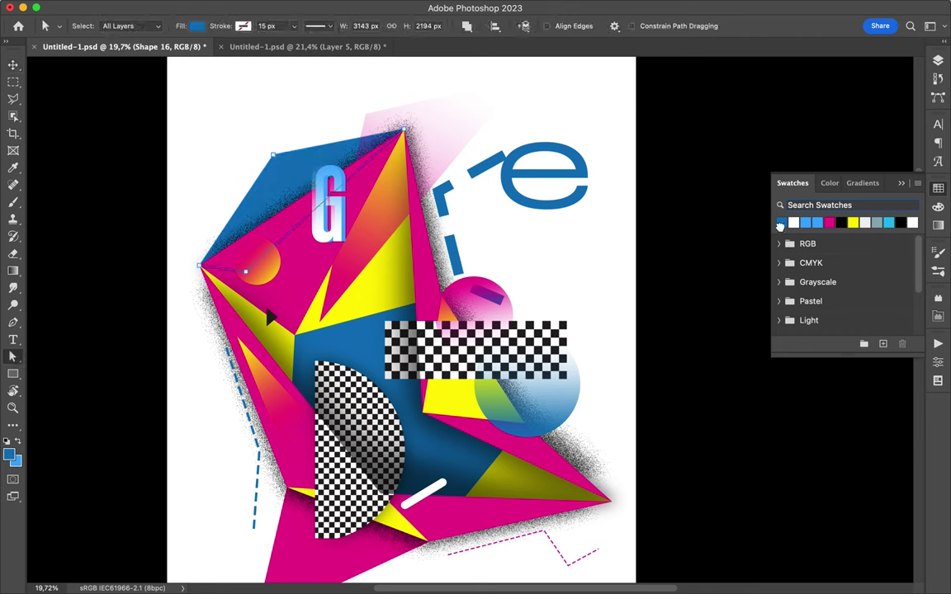
Enlarge the e, move its layer beneath the artwork, and duplicate it
left_click(937, 60)
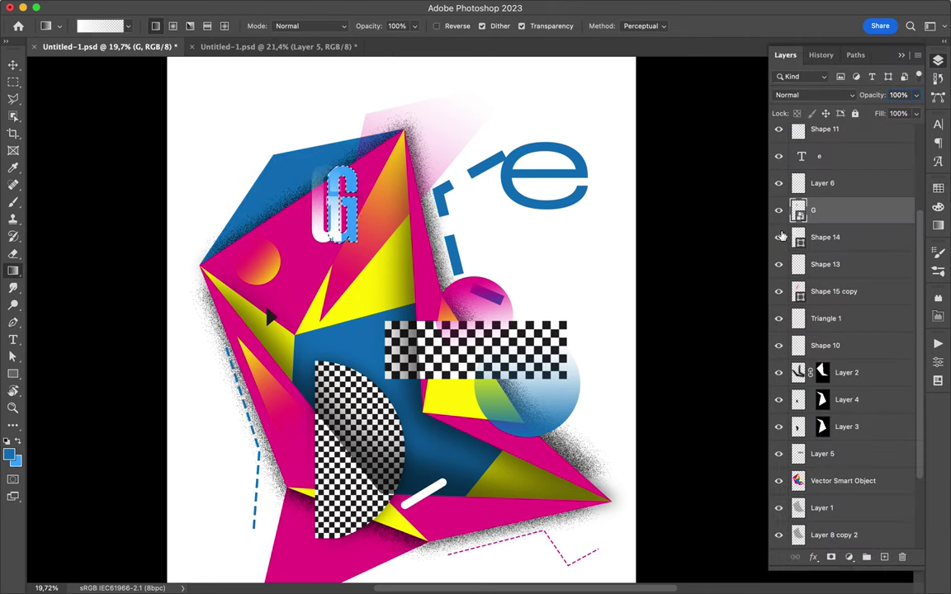
key("b")
right_click(353, 199)
key("Escape")
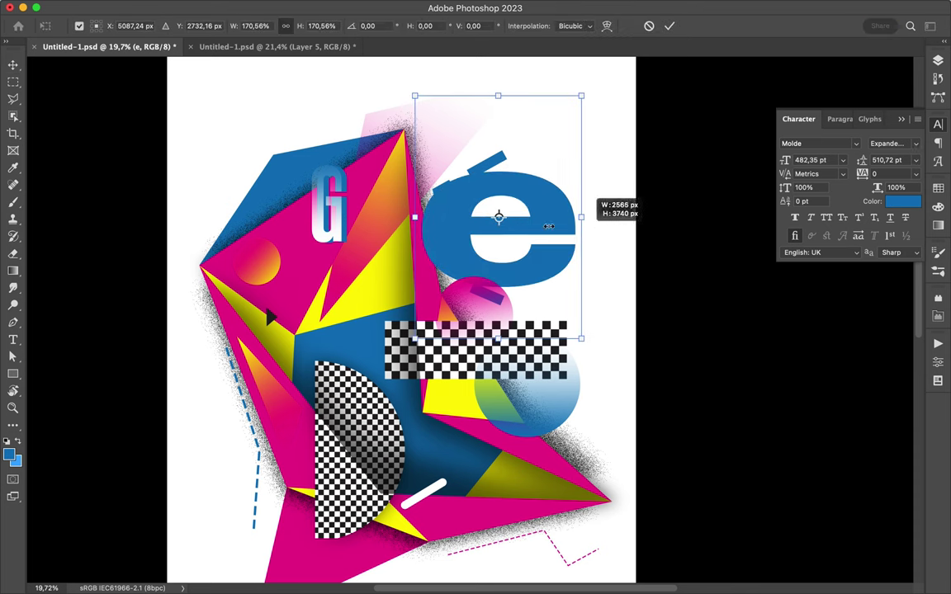
left_click(937, 60)
left_click_drag(819, 156, 793, 495)
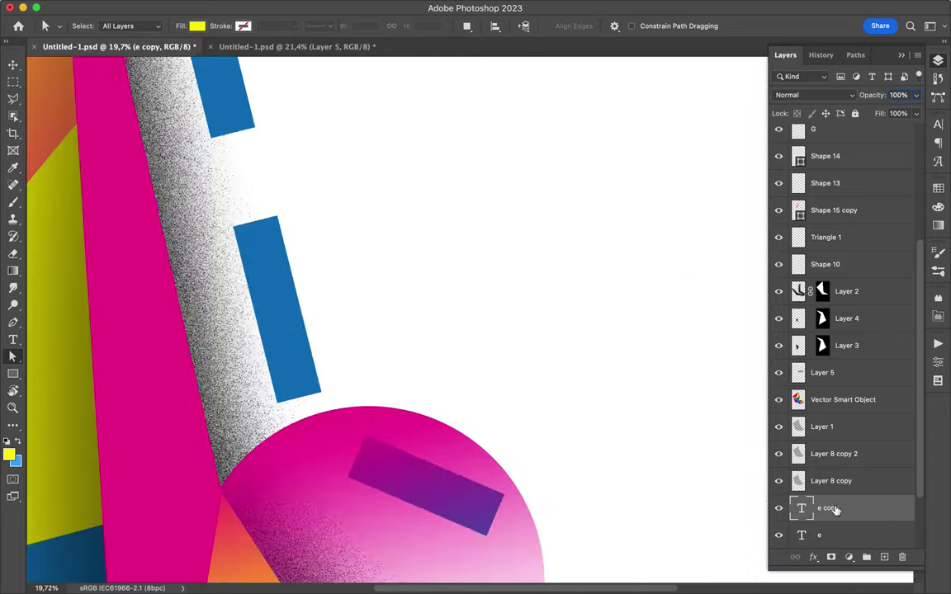
right_click(834, 509)
left_click(802, 535)
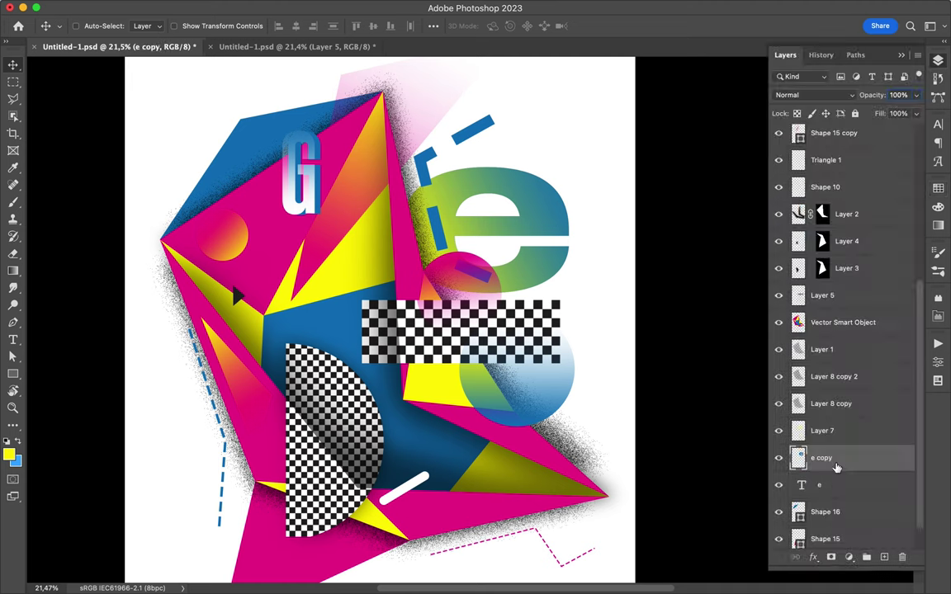
left_click(825, 428, "shift")
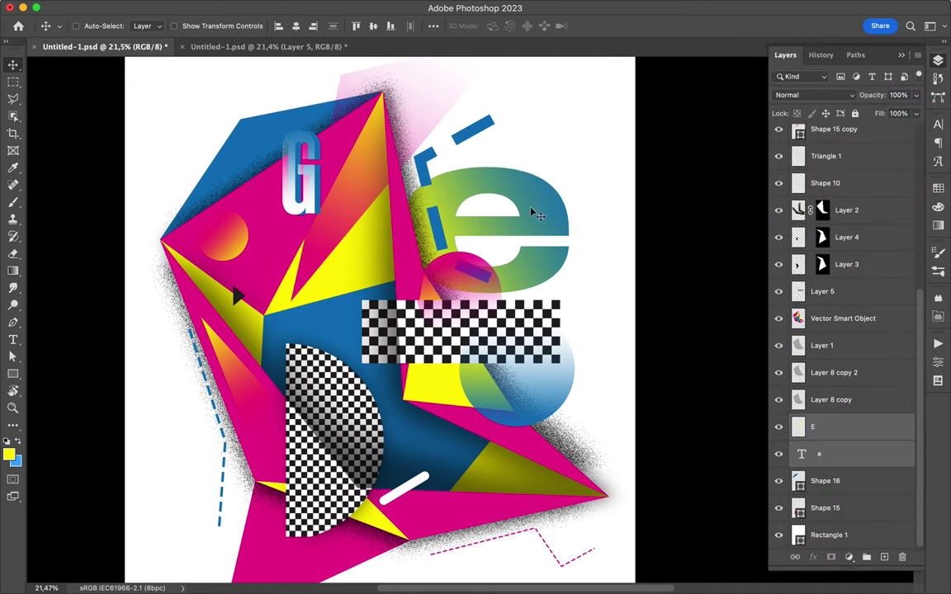
Copy part of the checker pattern to a new layer, turn it vertical, and place it left of the G
left_click_drag(535, 214, 536, 223)
left_click(501, 279, "super")
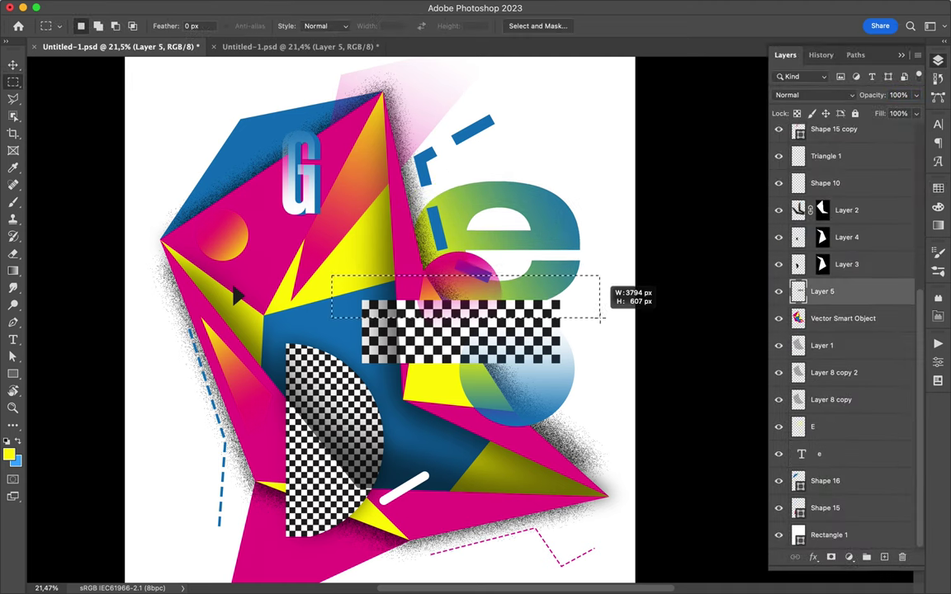
key("super+j")
key("v")
left_click_drag(463, 310, 272, 394)
key("super+t")
left_click_drag(330, 363, 437, 156)
mouse_move(355, 338)
left_mouse_down()
mouse_move(198, 194)
mouse_move(223, 167)
left_mouse_up()
scroll(222, 166, "up", 2)
key("v")
left_click_drag(216, 215, 214, 231)
Shift the orange circle right and add a black sliver shape beside the checker strip
left_click_drag(236, 281, 262, 293)
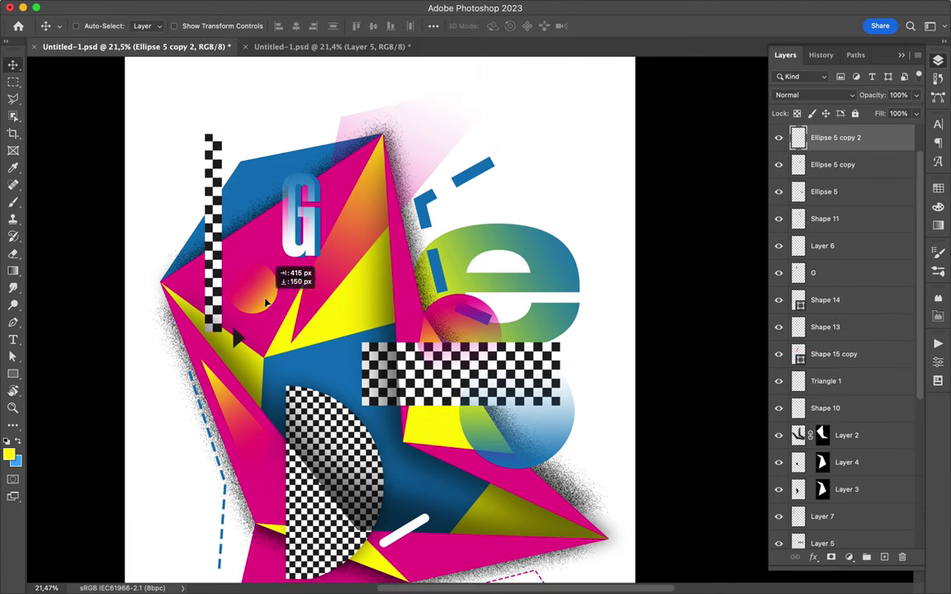
key("p")
left_click(256, 186)
left_click(196, 27)
left_click(98, 59)
key("v")
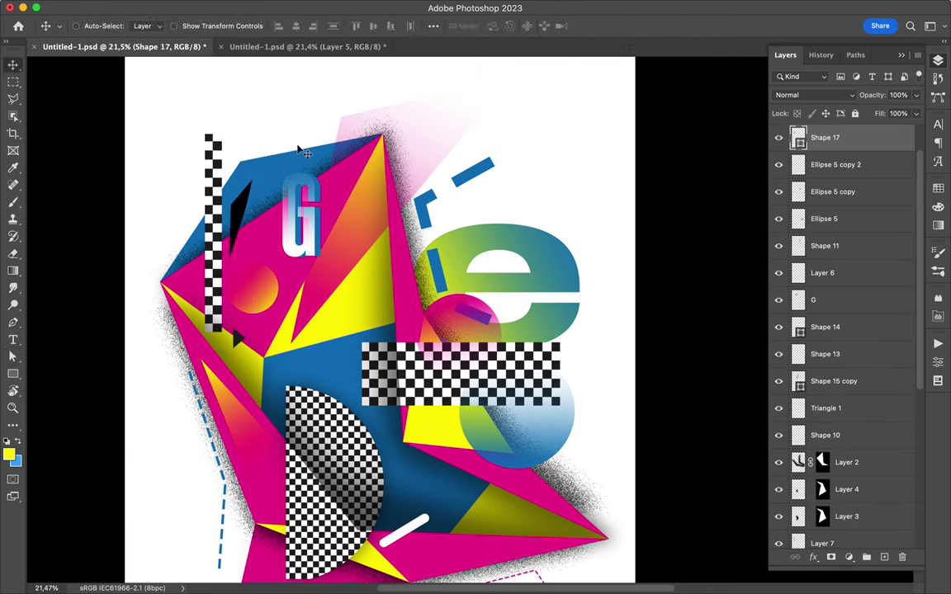
key("Escape")
Fill the left-edge shape yellow and the new lower polygon blue
scroll(231, 198, "down", 3)
left_click(183, 272)
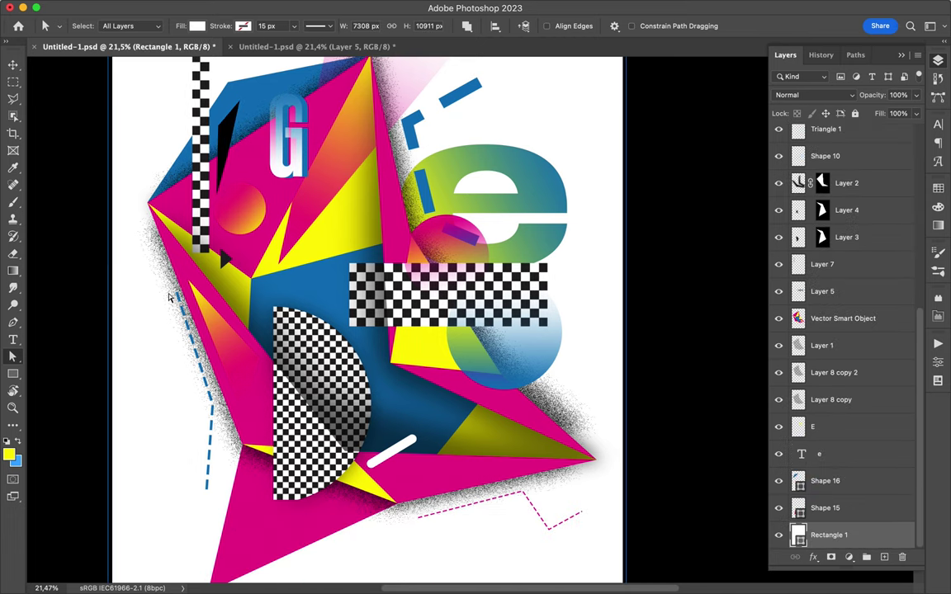
left_click(937, 206)
left_click_drag(781, 222, 149, 264)
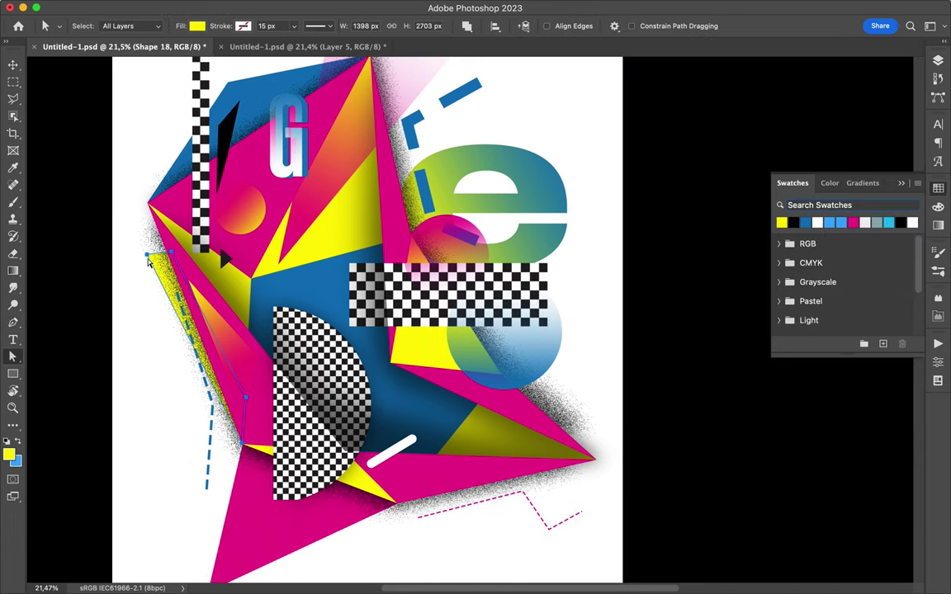
scroll(405, 440, "down", 3)
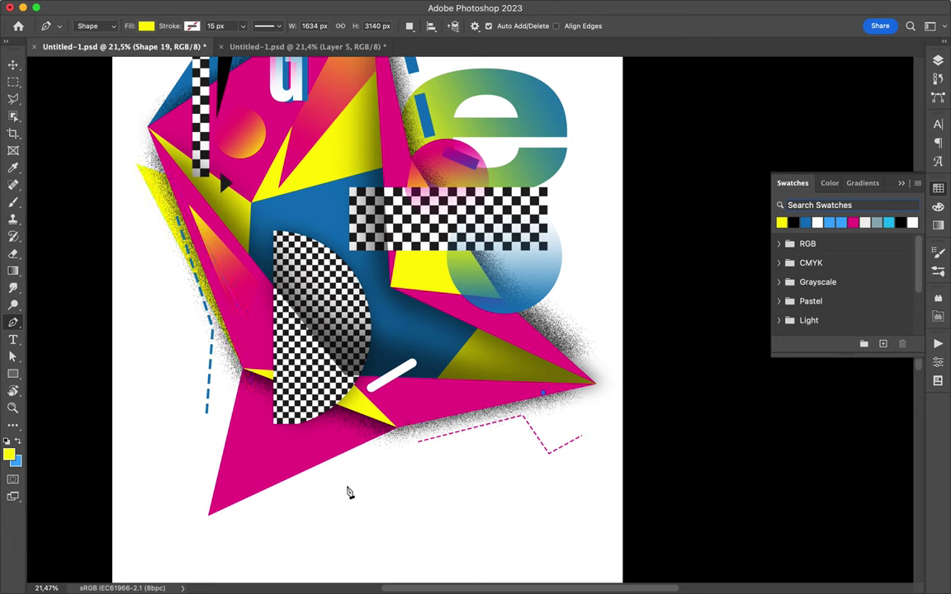
left_click(806, 223)
key("i")
scroll(637, 257, "up", 3)
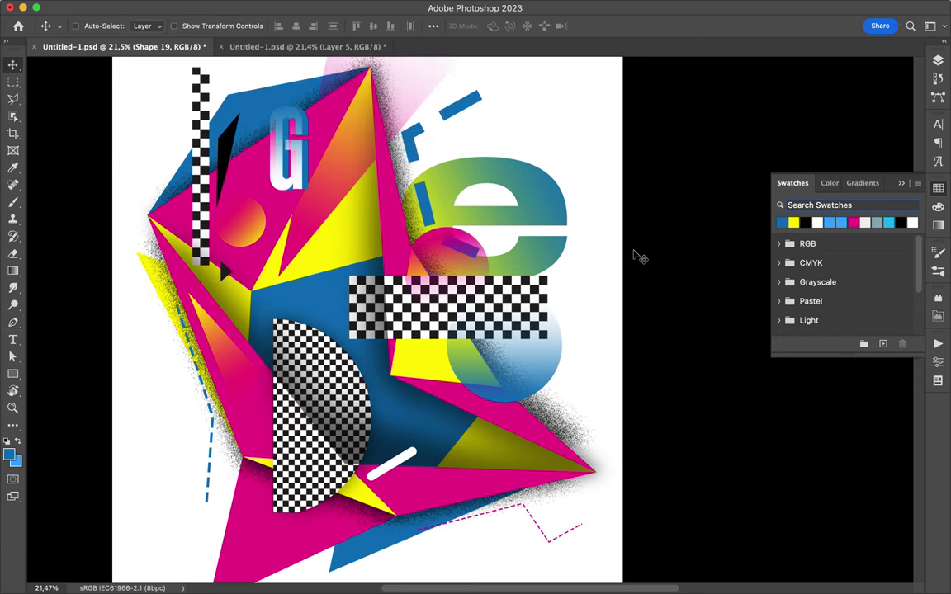
Draw a small blue square and place a copy lower on the left
mouse_move(339, 162)
left_mouse_down()
mouse_move(377, 184)
mouse_move(357, 192)
left_mouse_up()
key("v")
left_click_drag(253, 401, 252, 390)
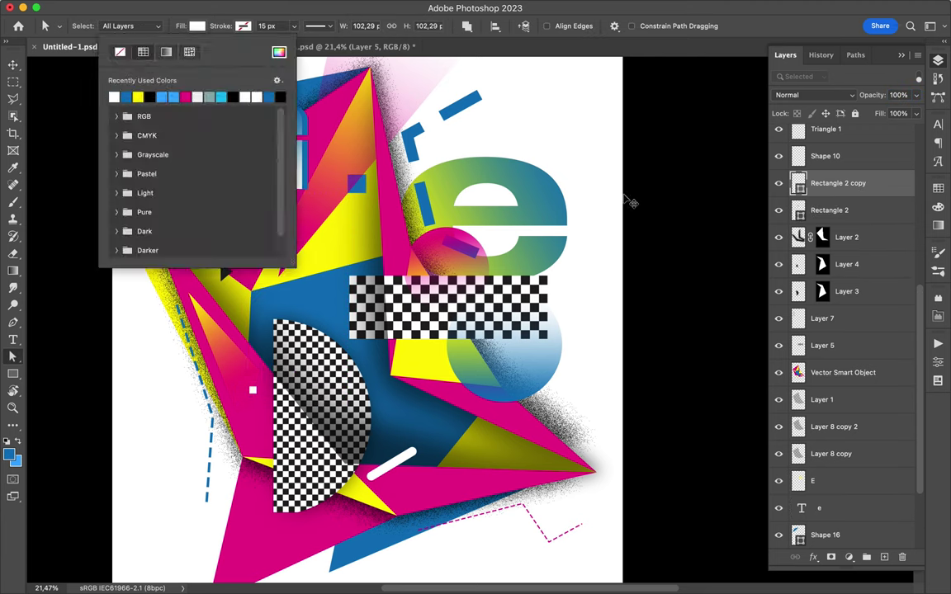
key("ctrl+z")
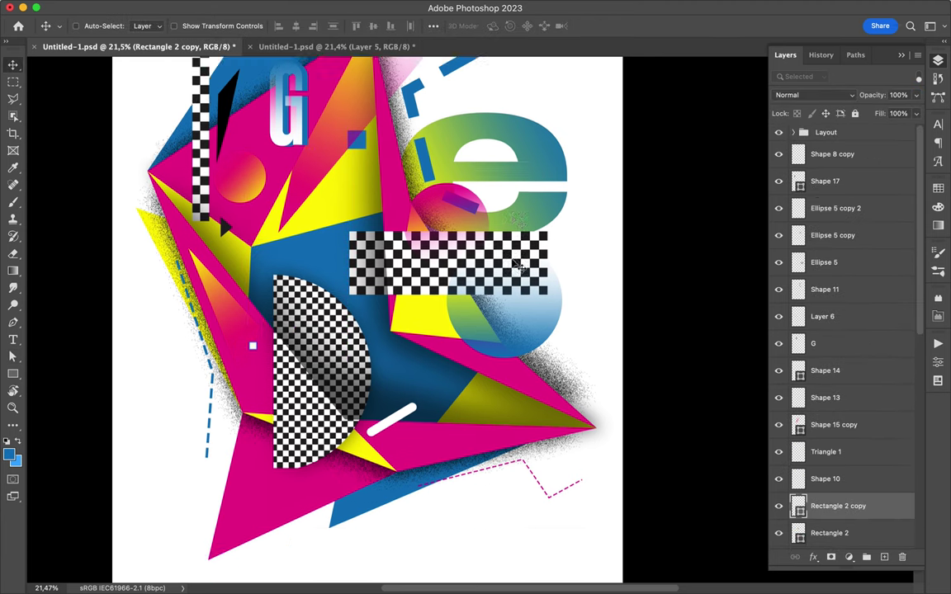
scroll(516, 267, "up", 1)
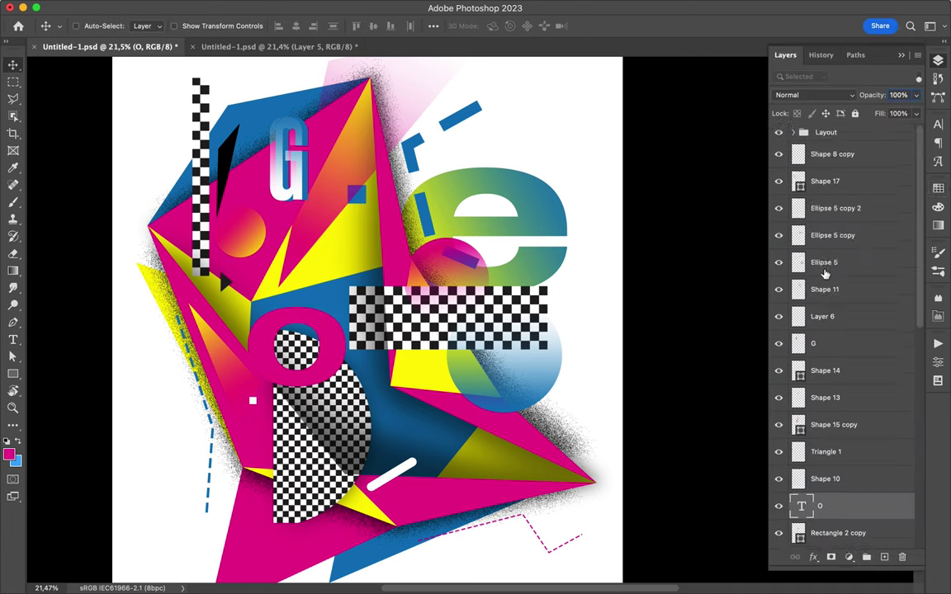
Place the purple-magenta gradient letter O on the artwork, shifted right
mouse_move(397, 397)
left_mouse_down()
mouse_move(363, 375)
mouse_move(446, 437)
left_mouse_up()
key("Return")
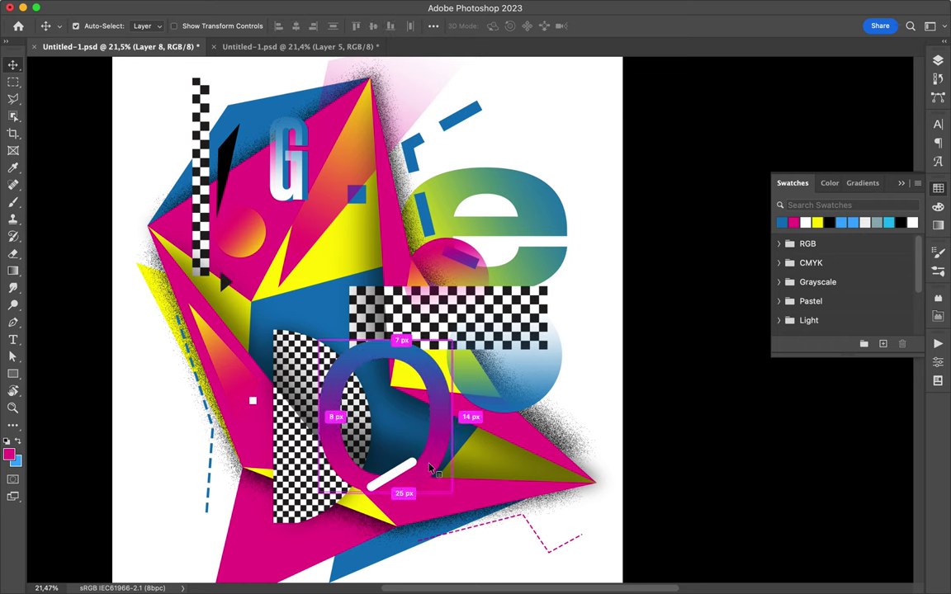
mouse_move(429, 468)
left_mouse_down()
mouse_move(415, 488)
mouse_move(330, 274)
left_mouse_up()
Duplicate the white pill, rotate the copy 90 degrees and move it toward the centre
key("ctrl+j")
key("ctrl+t")
left_click_drag(314, 247, 225, 248)
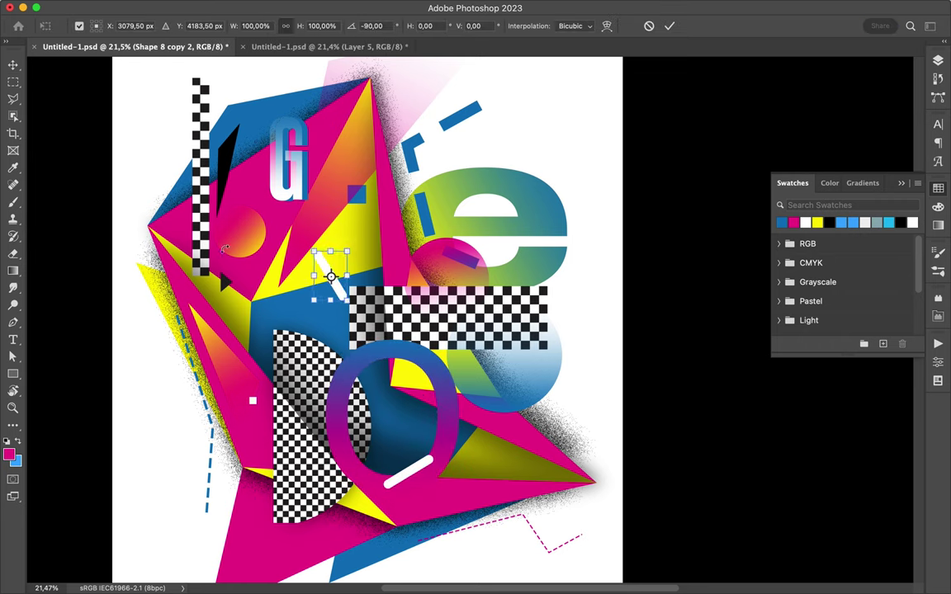
Place a blue pill beside the checker half-circle and switch to the second poster document
left_click(330, 47)
left_click_drag(330, 247, 331, 321)
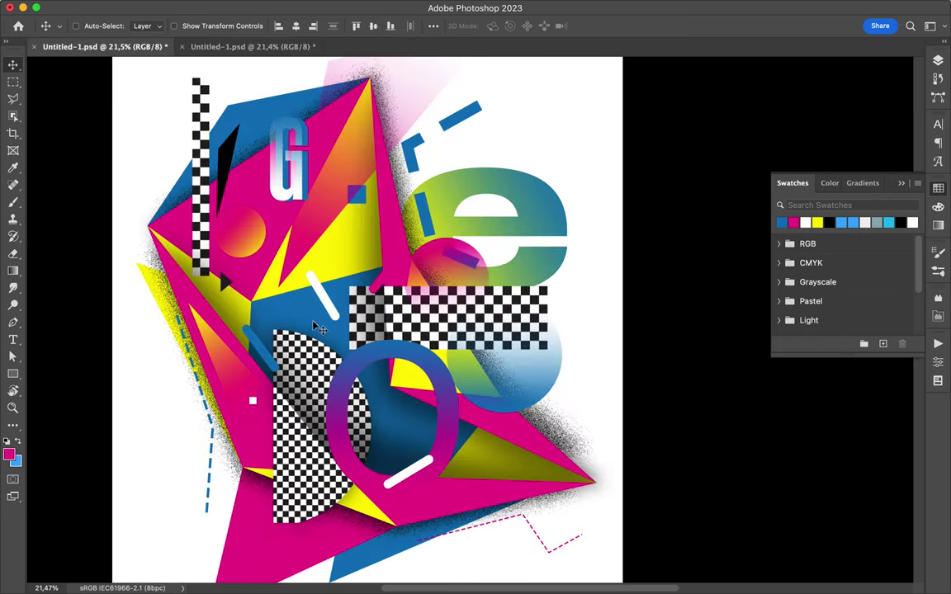
scroll(270, 542, "down", 2)
key("ctrl+Tab")
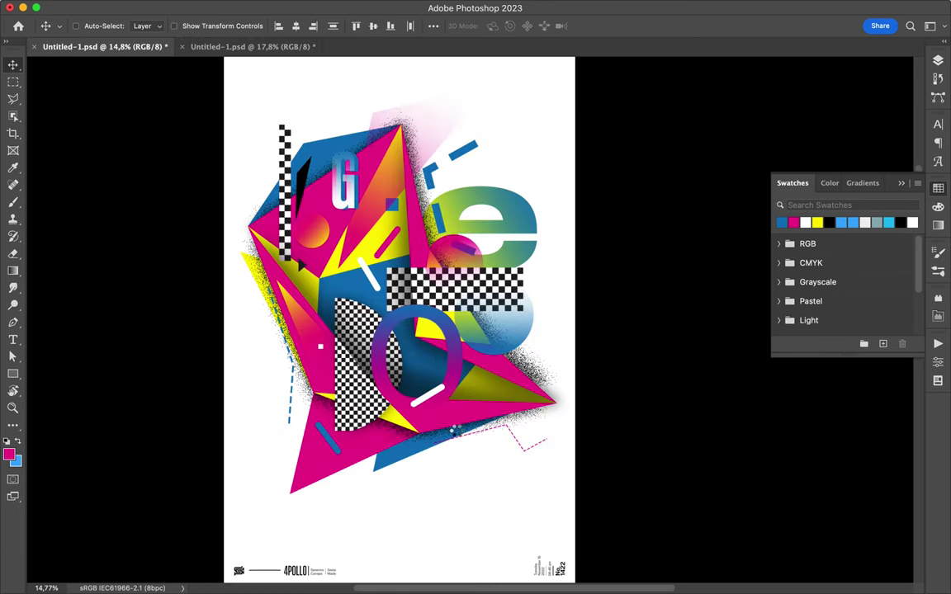
Bring the checkered triangle into the first poster; fill the new shape with a blue-to-transparent linear gradient
left_click_drag(624, 330, 381, 516)
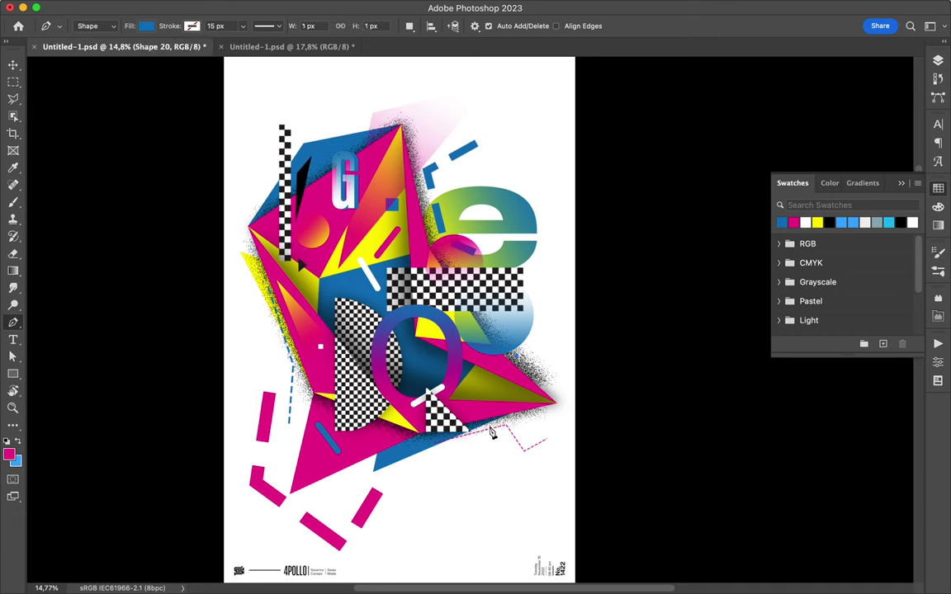
left_click(146, 26)
left_click(278, 51)
double_click(113, 202)
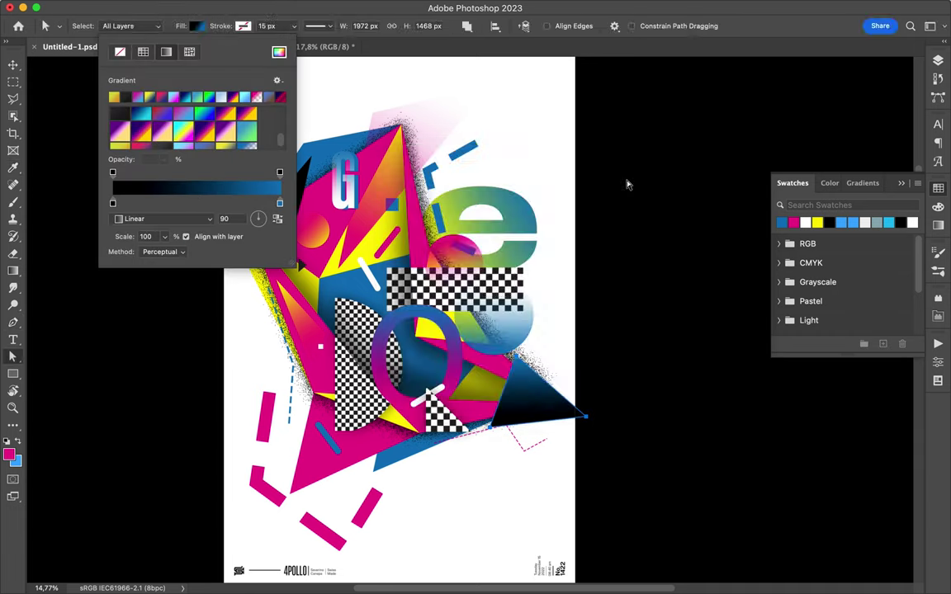
left_click(717, 179)
left_click(279, 174)
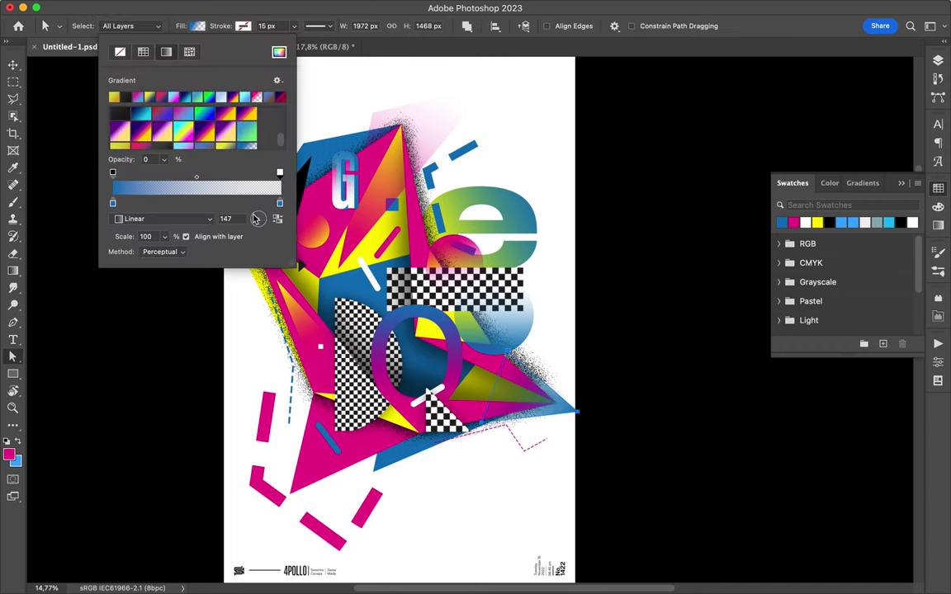
Reposition the gradient shape, fit the poster in view and start a new text layer
key("v")
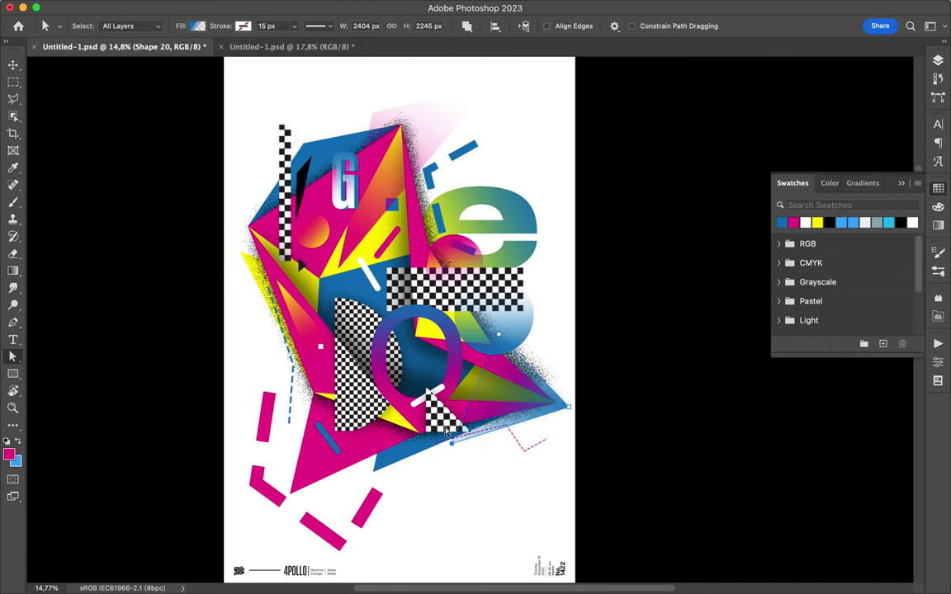
key("F7")
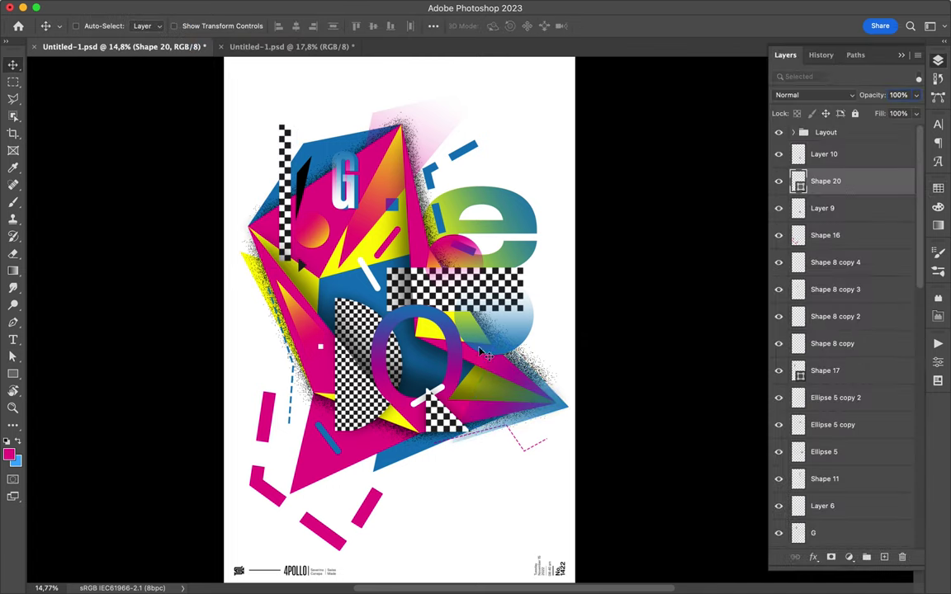
key("t")
left_click(440, 446)
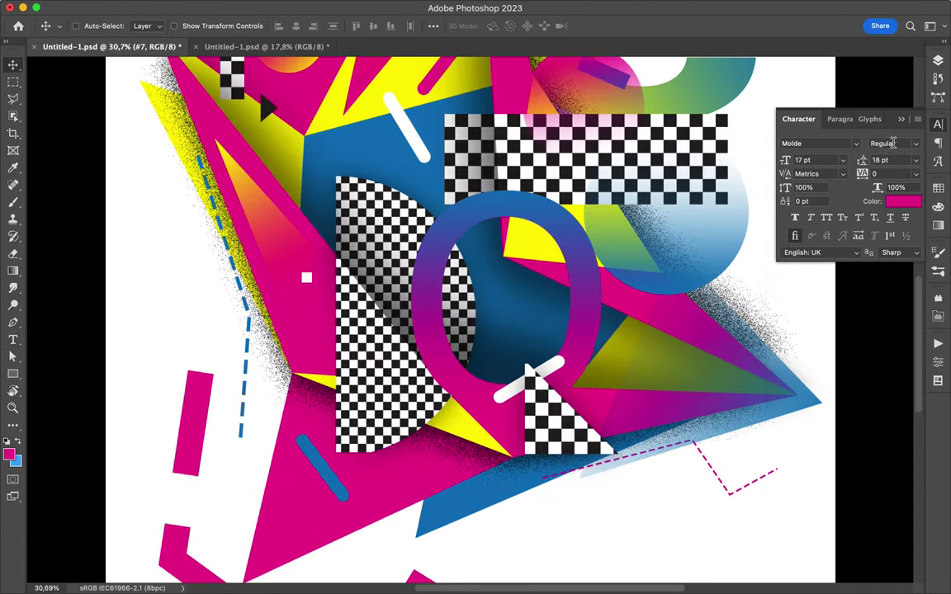